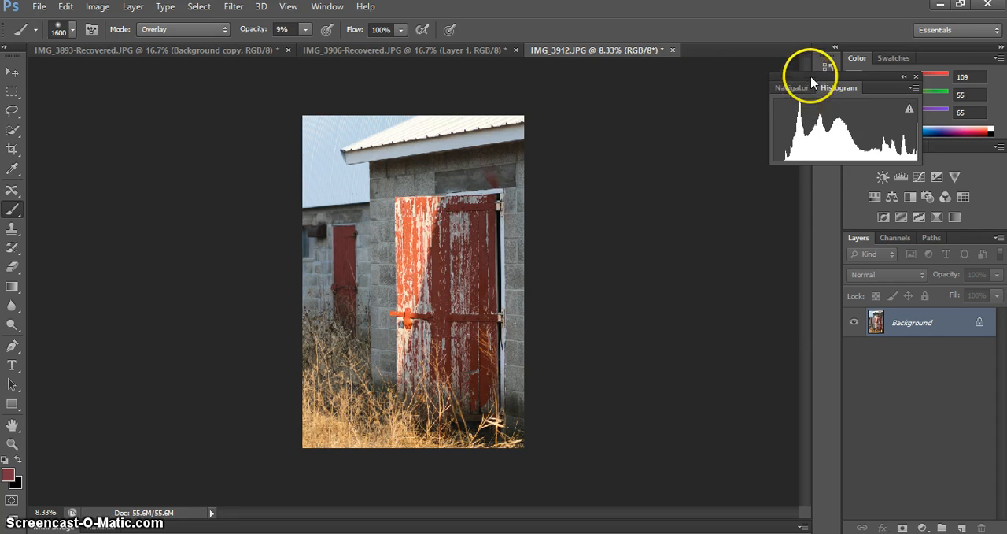
Place the Histogram panel beside the photo and add a Brightness/Contrast adjustment layer above the Background.
left_click_drag(811, 82, 624, 128)
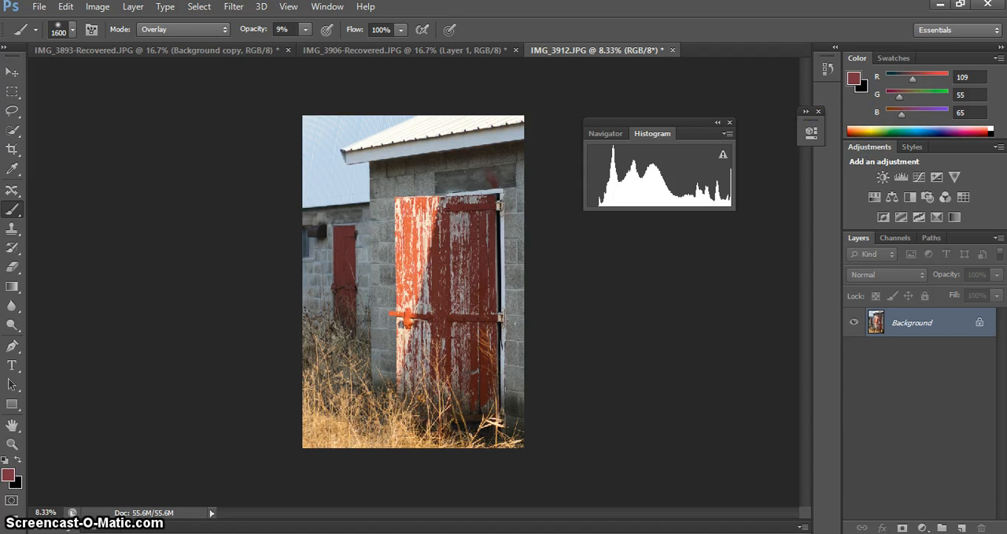
left_click(328, 7)
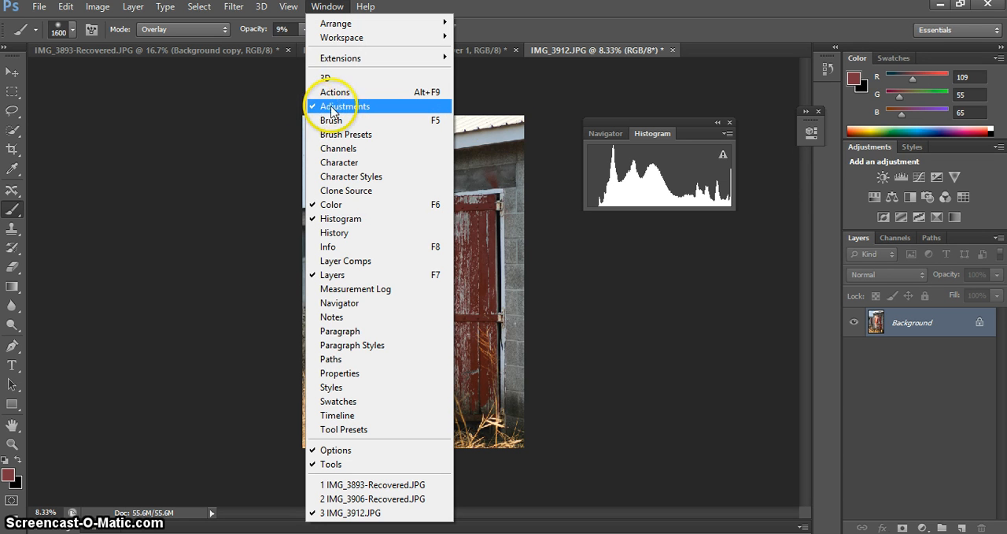
left_click(839, 184)
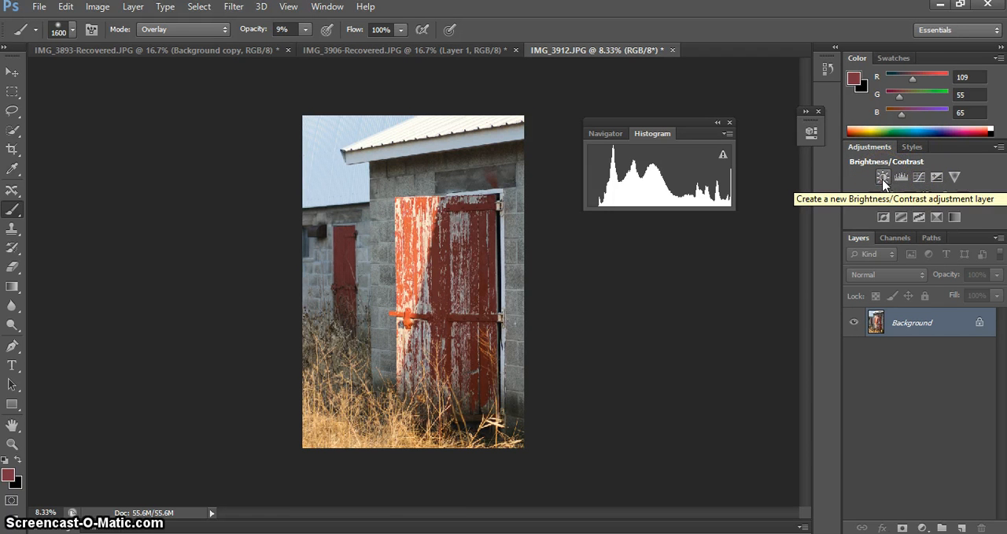
left_click(883, 178)
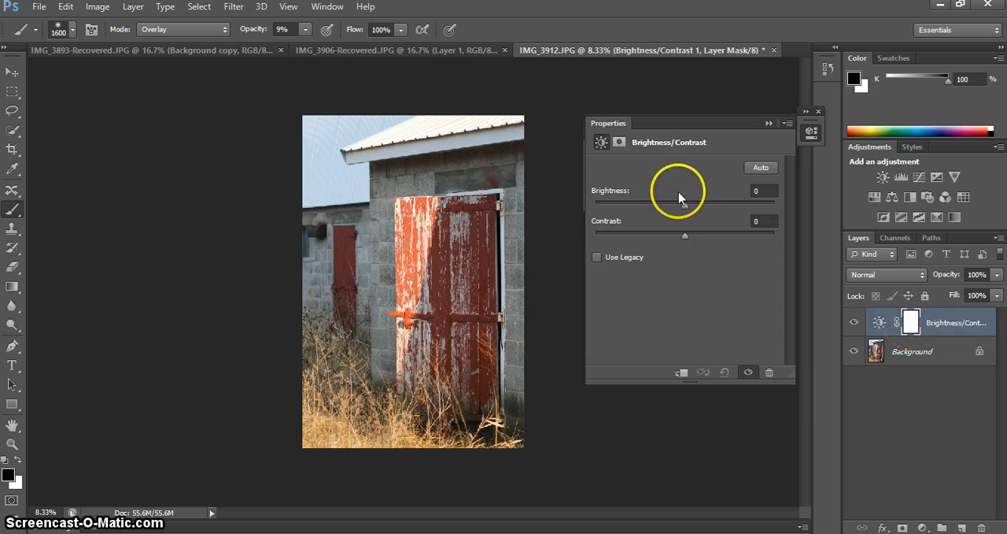
left_click(236, 8)
key("Escape")
left_click(96, 8)
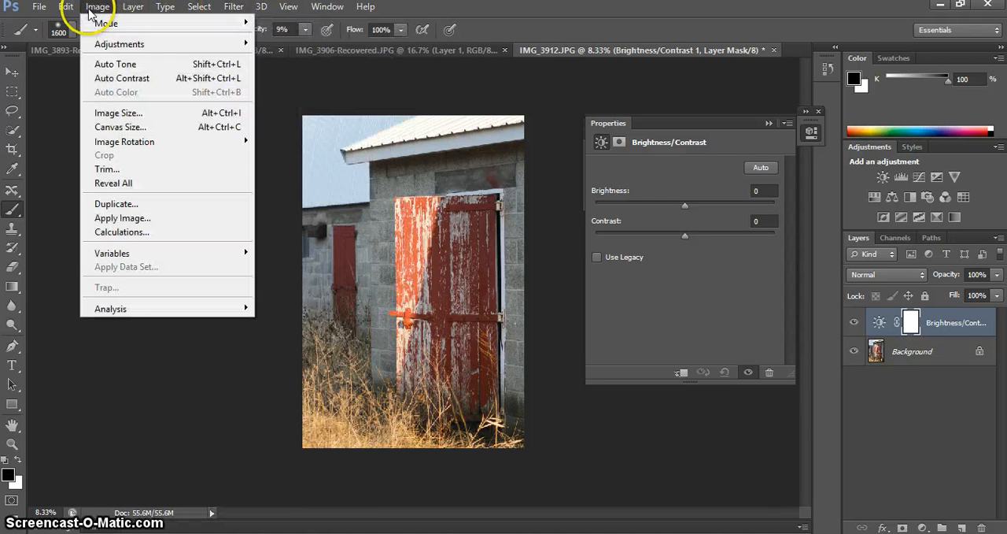
mouse_move(110, 49)
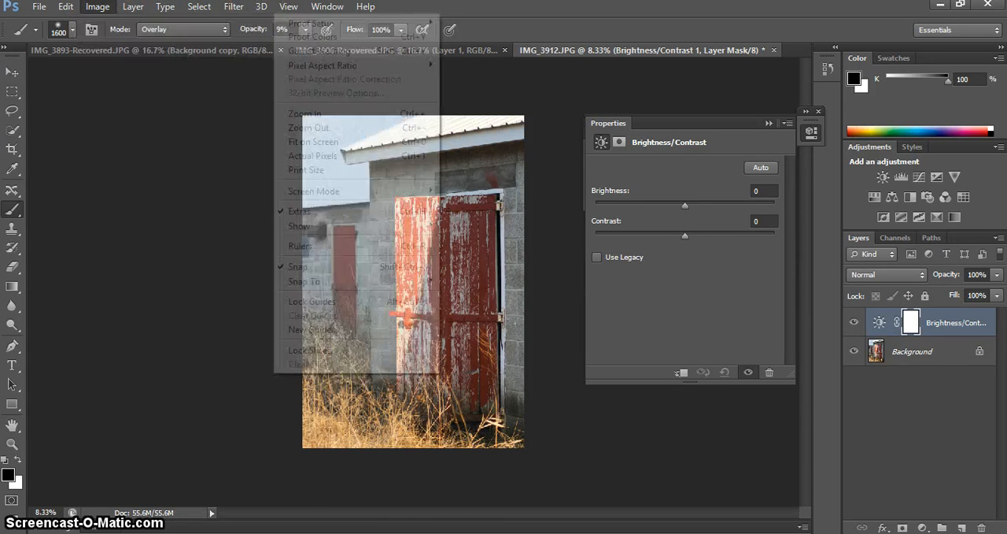
left_click(541, 16)
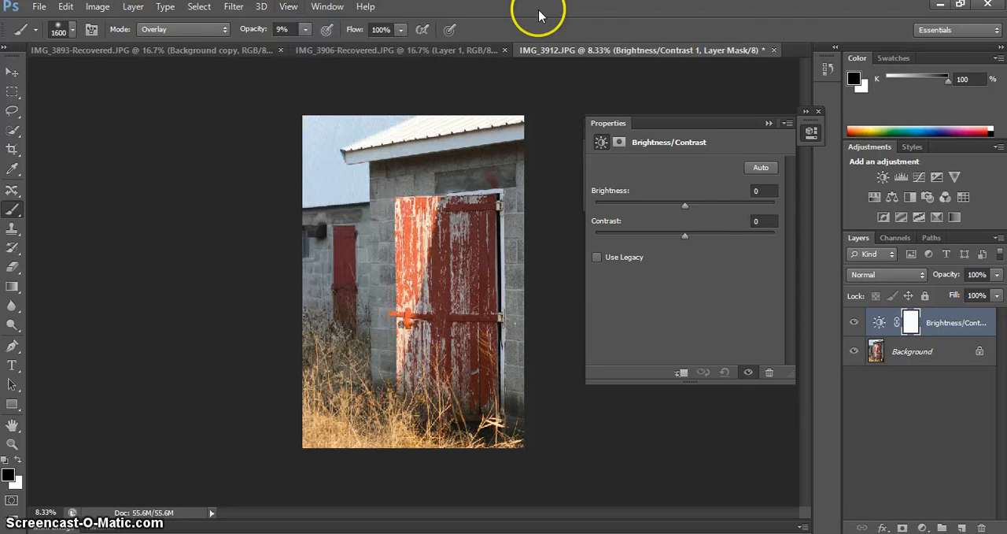
Set the Brightness/Contrast adjustment layer to brightness 21 and contrast 26.
left_click(901, 353)
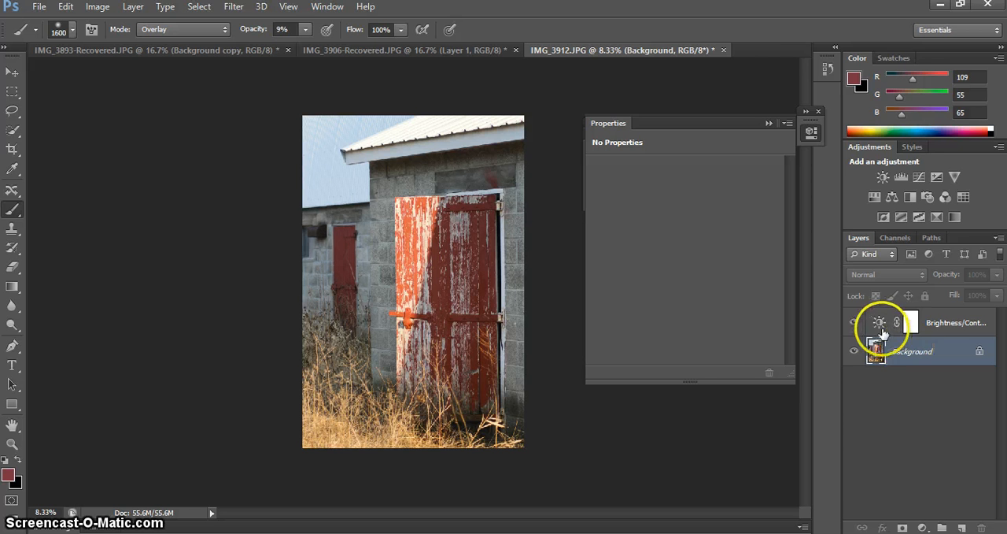
left_click(936, 322)
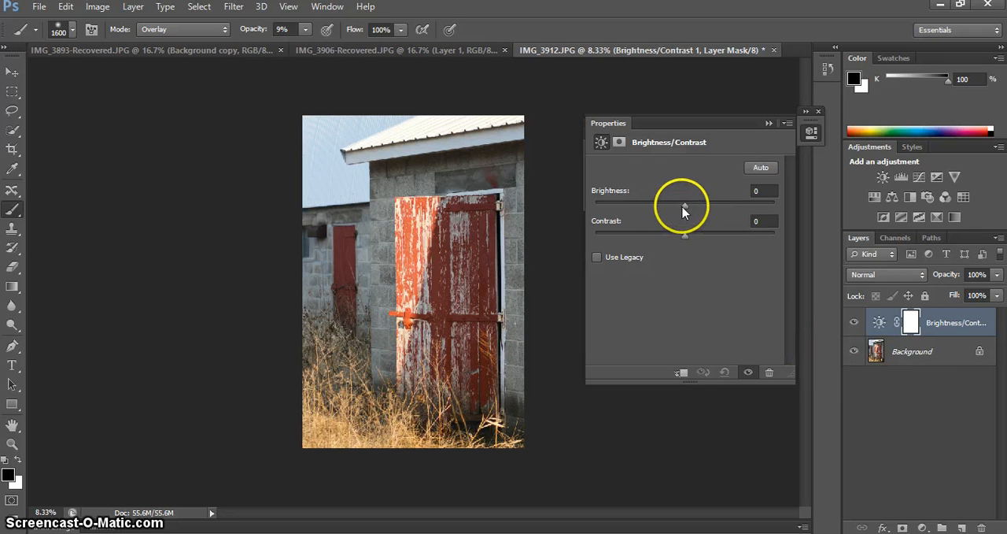
left_click_drag(682, 207, 704, 210)
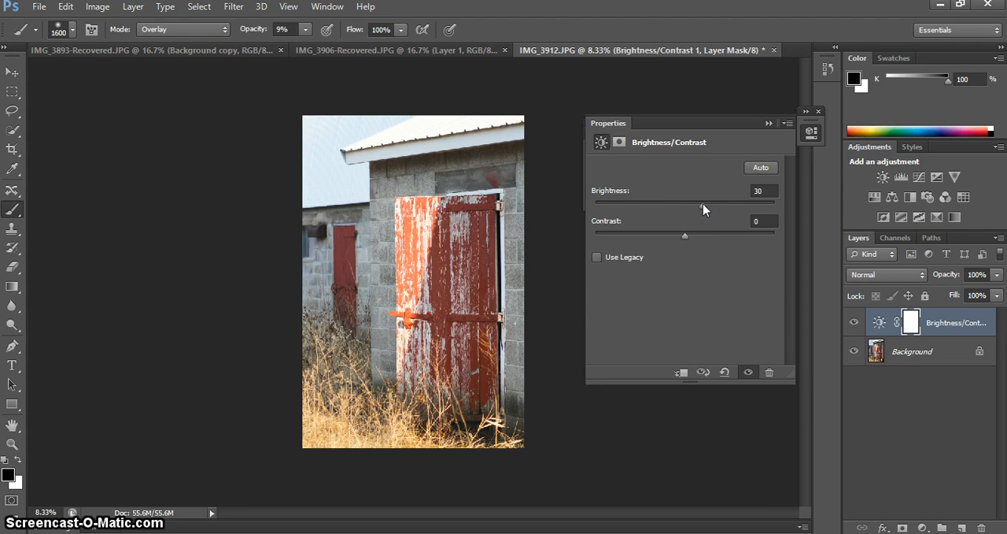
mouse_move(704, 209)
left_mouse_down()
mouse_move(715, 211)
mouse_move(697, 205)
left_mouse_up()
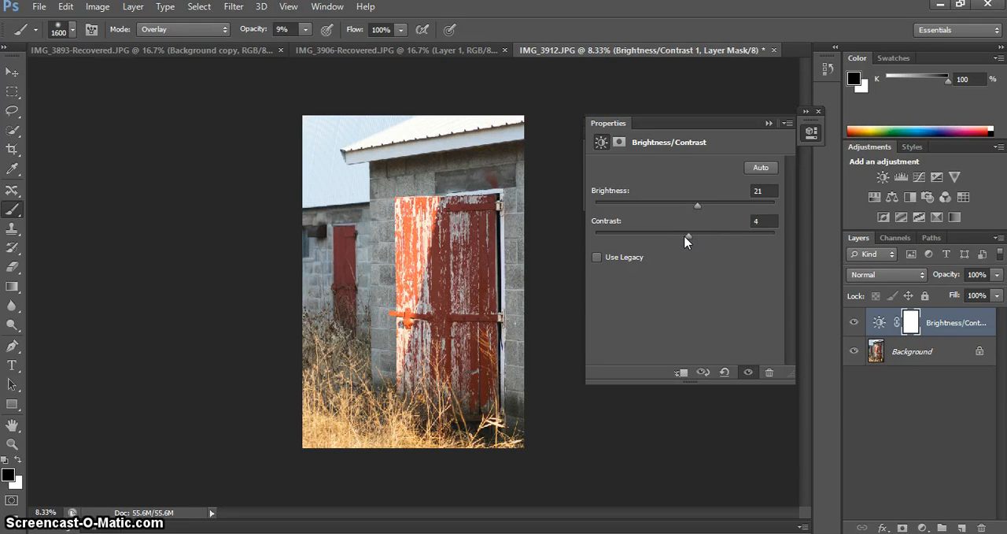
left_click_drag(735, 234, 708, 234)
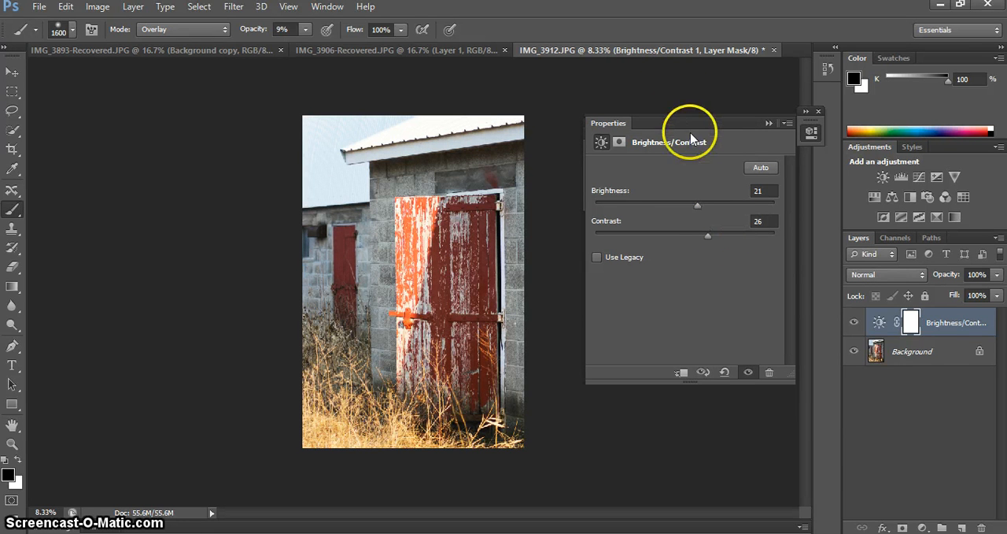
Rearrange the floating Properties and Histogram panels so that both are fully visible beside the photo.
left_click_drag(690, 123, 674, 221)
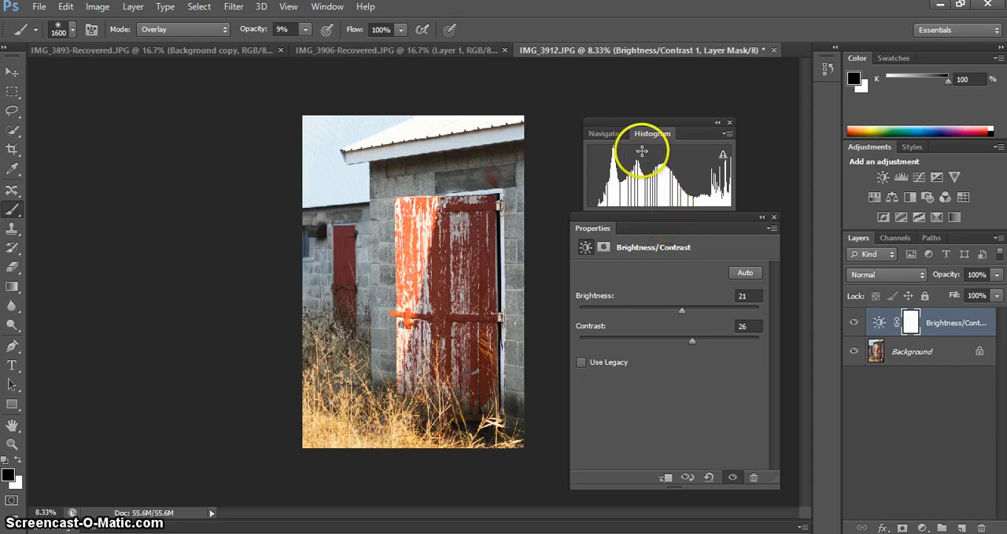
left_click(327, 7)
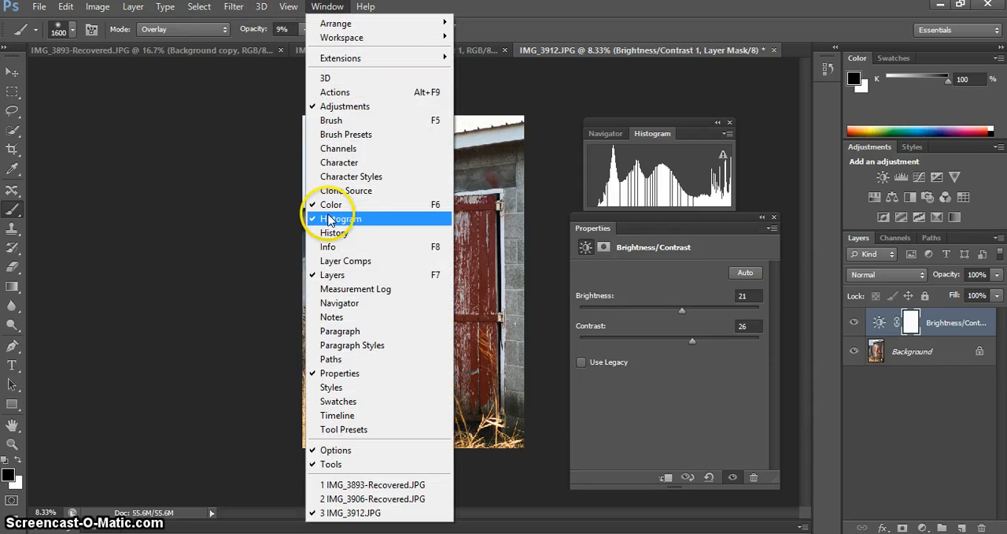
left_click(594, 126)
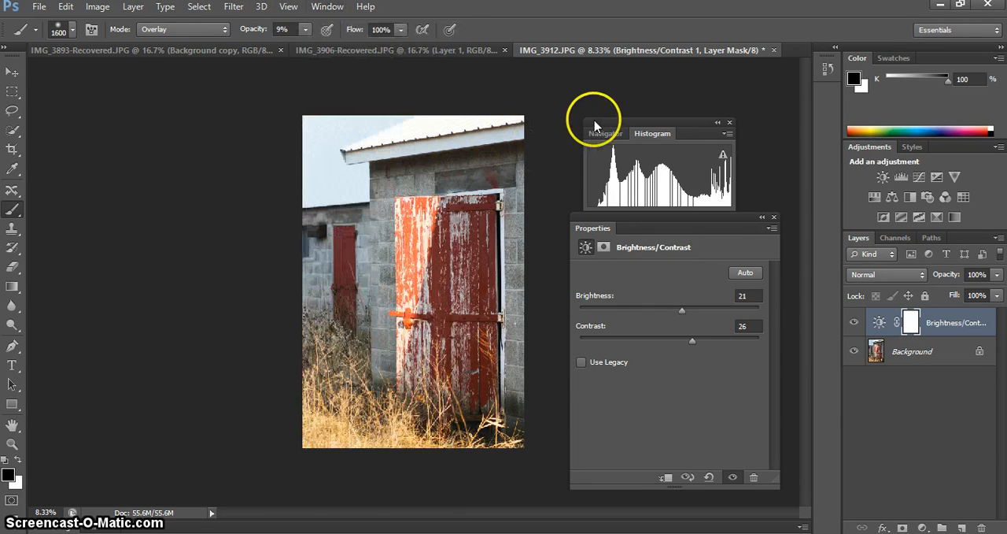
left_click_drag(595, 126, 597, 105)
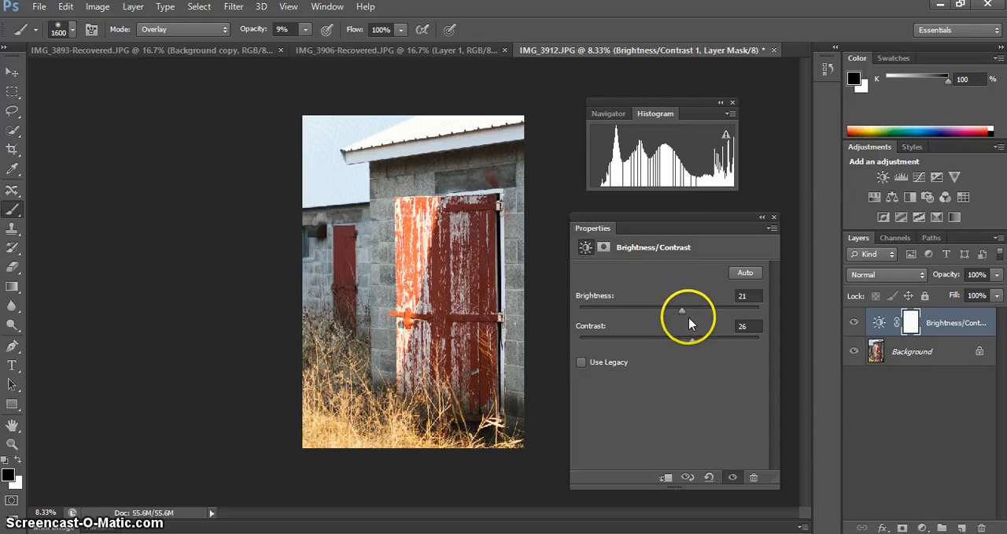
Reset both the brightness and the contrast of the adjustment layer to 0.
mouse_move(683, 314)
left_mouse_down()
mouse_move(656, 314)
mouse_move(703, 307)
mouse_move(641, 311)
mouse_move(663, 313)
left_mouse_up()
left_click(748, 296)
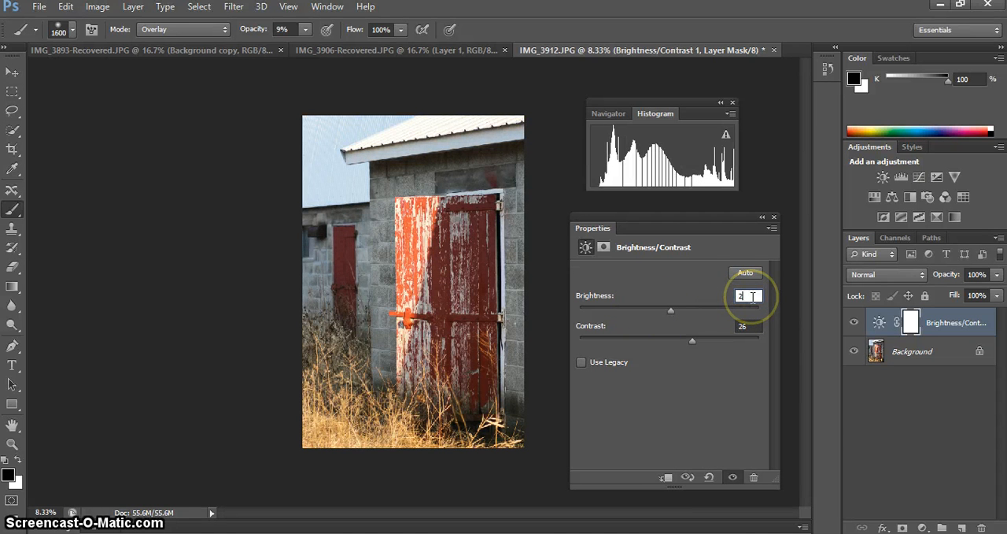
type("0")
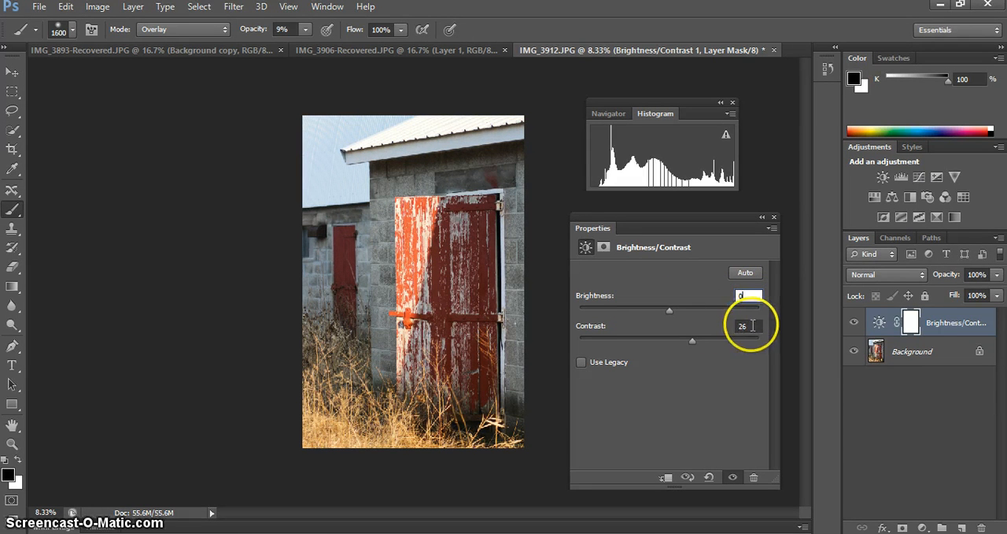
left_click(752, 325)
type("0")
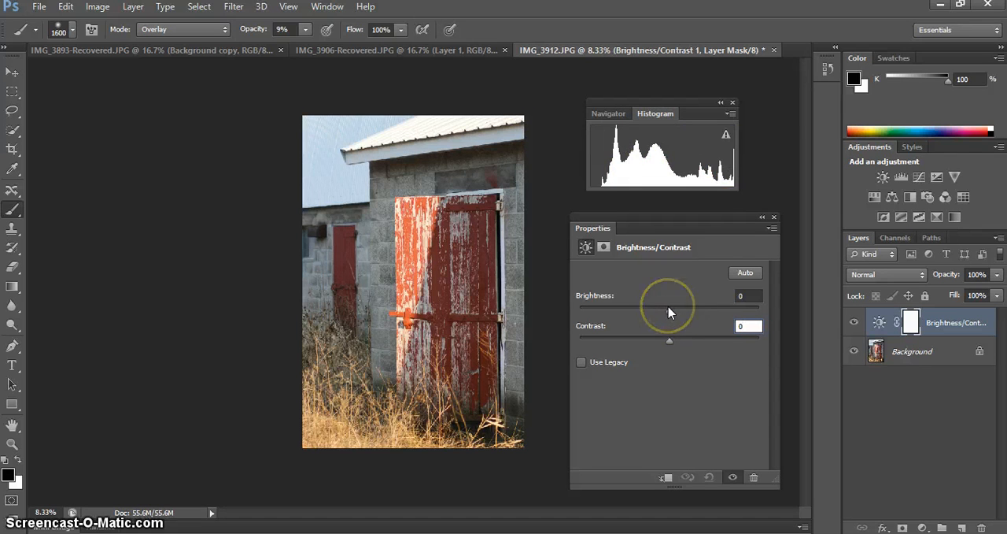
Fine-tune the Brightness/Contrast adjustment to brightness 6 and contrast 15 while watching the histogram.
left_click(668, 306)
left_click_drag(668, 306, 677, 309)
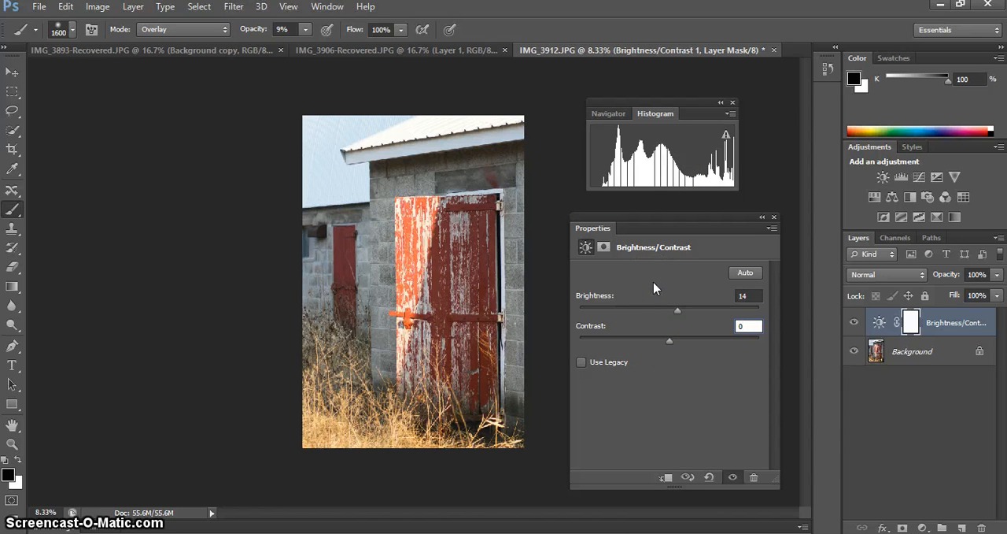
left_click(668, 339)
left_click_drag(668, 340, 683, 343)
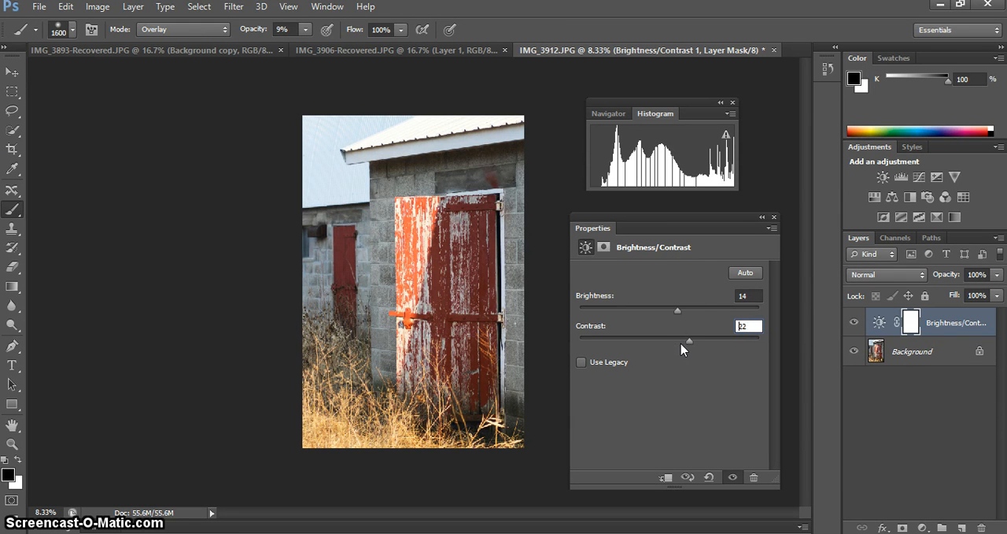
left_click_drag(681, 343, 674, 316)
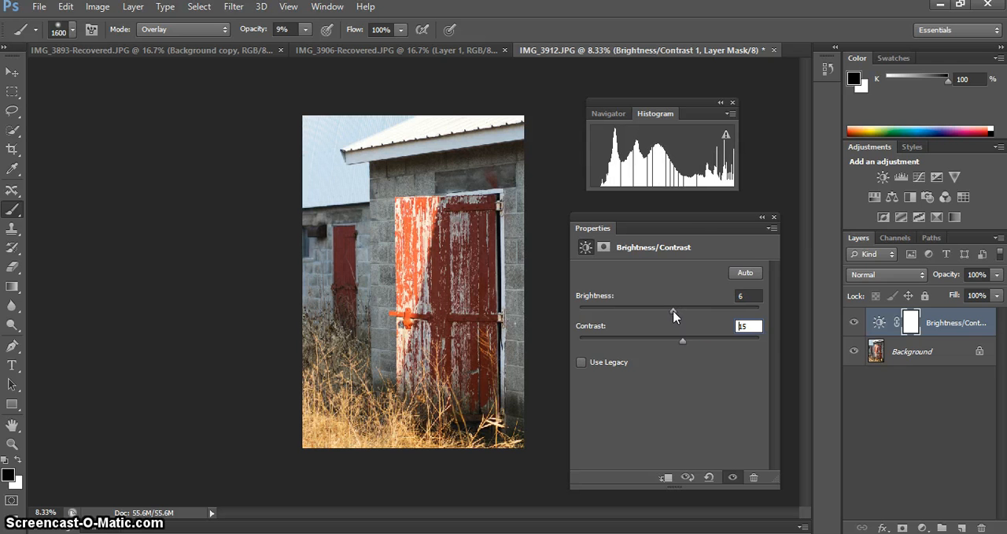
Collapse the Properties panel and toggle the Brightness/Contrast layer's visibility to compare the photo before and after.
left_click(748, 213)
left_click(760, 218)
left_click(854, 322)
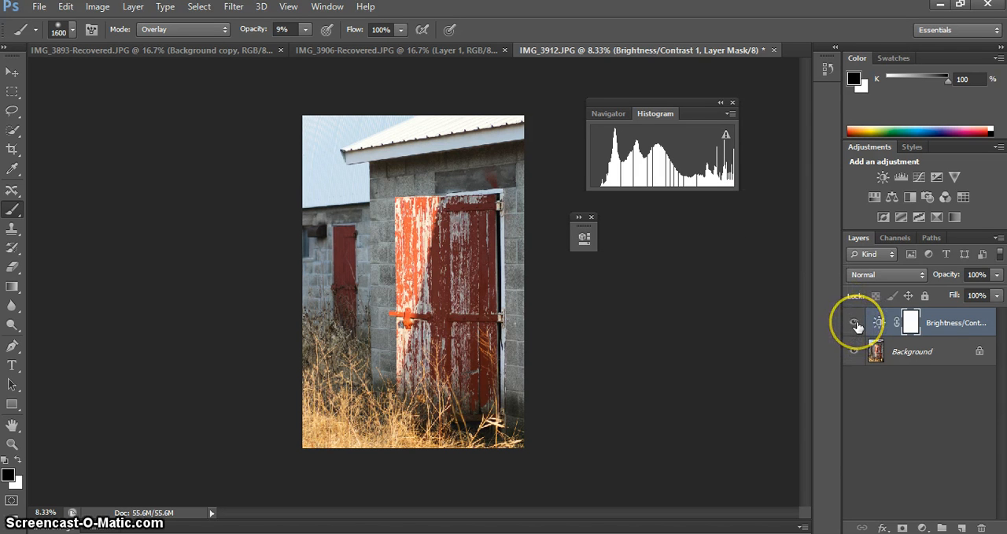
left_click(853, 322)
left_click(854, 323)
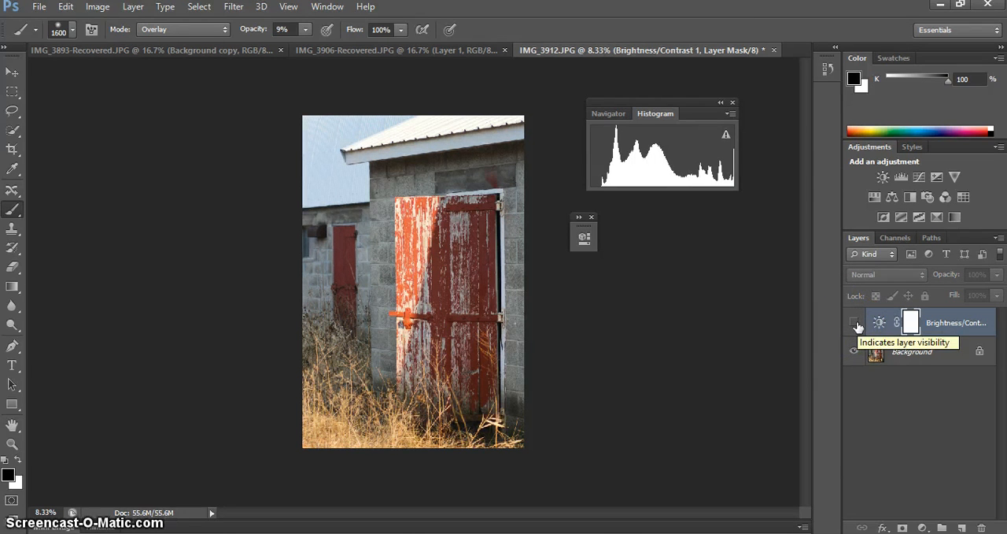
left_click(853, 322)
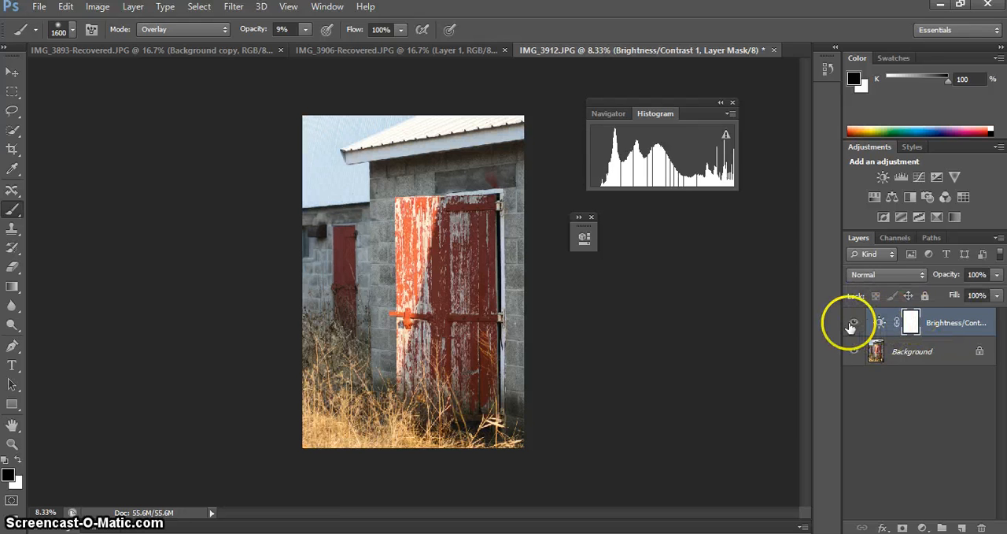
Lower the Brightness/Contrast layer's opacity to about 38% and deselect the layer.
left_click(997, 274)
left_click_drag(998, 283, 959, 292)
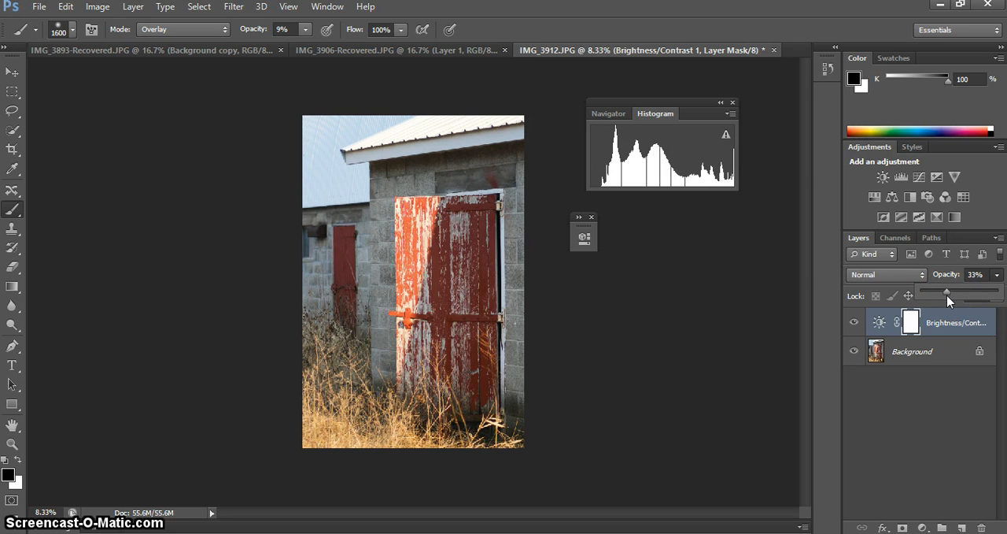
mouse_move(949, 293)
left_mouse_down()
mouse_move(988, 291)
mouse_move(951, 290)
left_mouse_up()
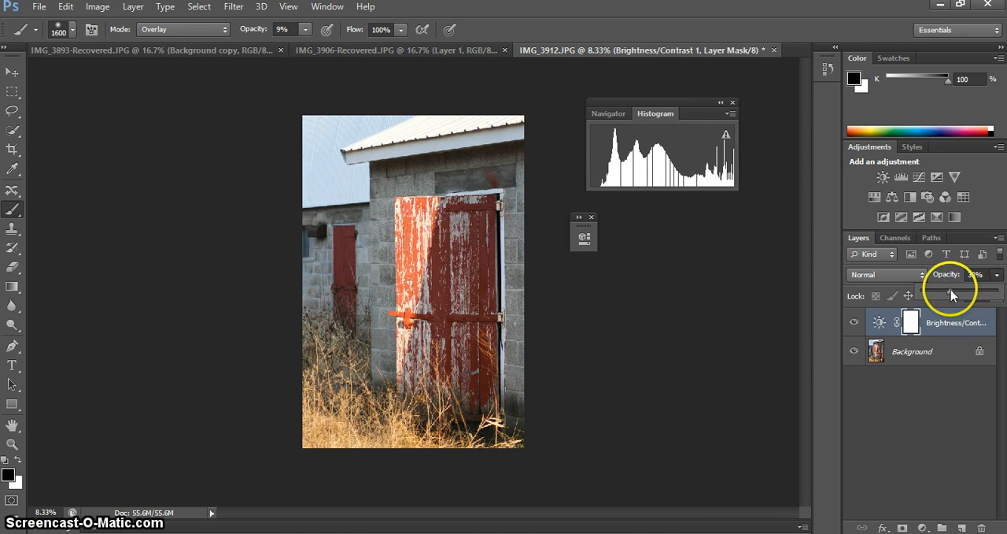
left_click(881, 413)
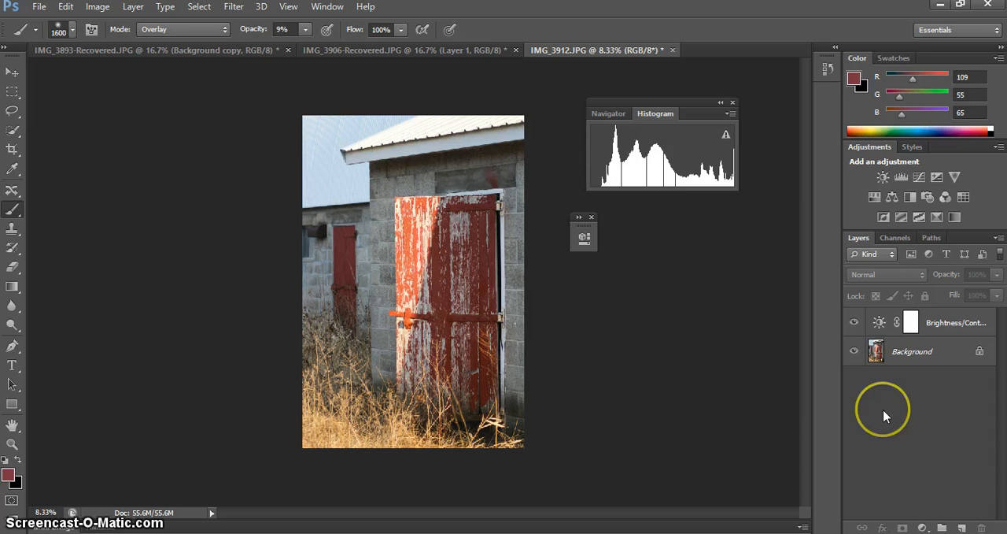
Add a Levels adjustment layer above the Brightness/Contrast layer and move its Properties panel clear of the photo.
left_click(897, 177)
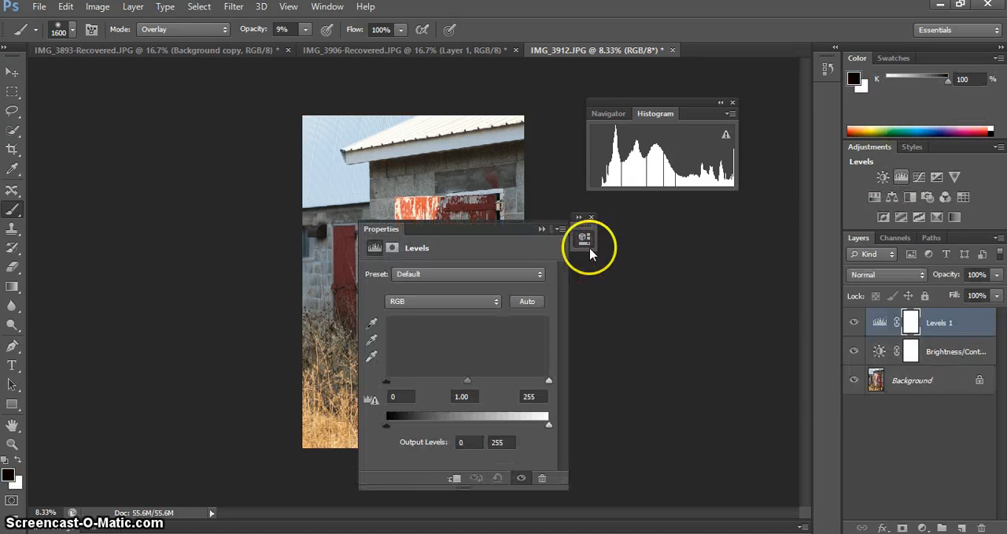
left_click_drag(488, 227, 703, 211)
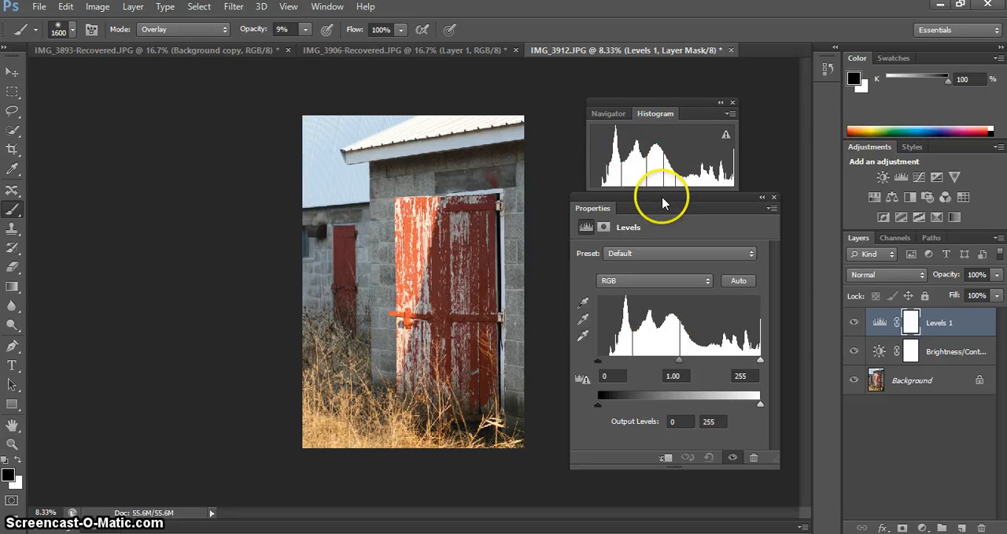
left_click_drag(662, 202, 674, 95)
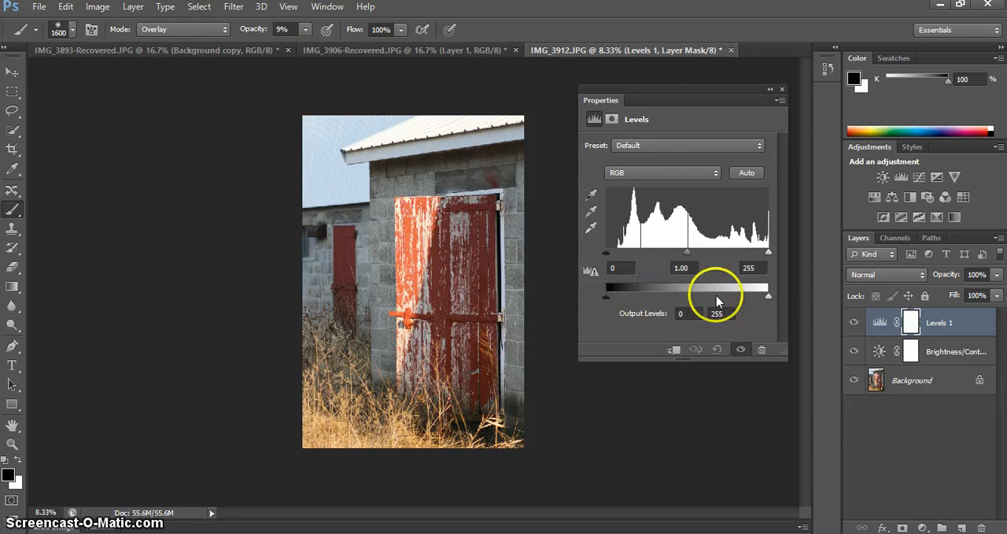
Try raising the Levels output black point to 41, and return the output levels to 0 and 255.
left_click(606, 297)
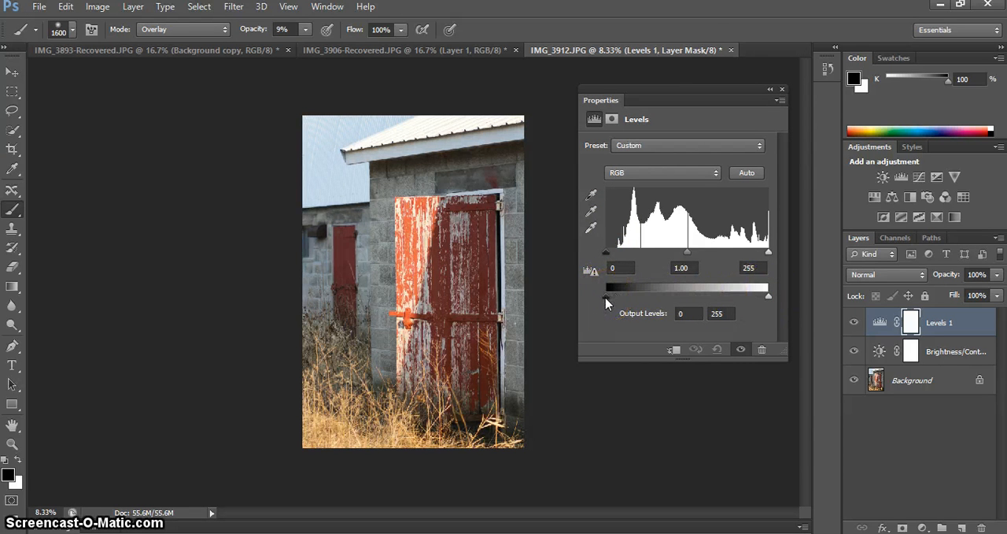
left_click_drag(605, 298, 633, 299)
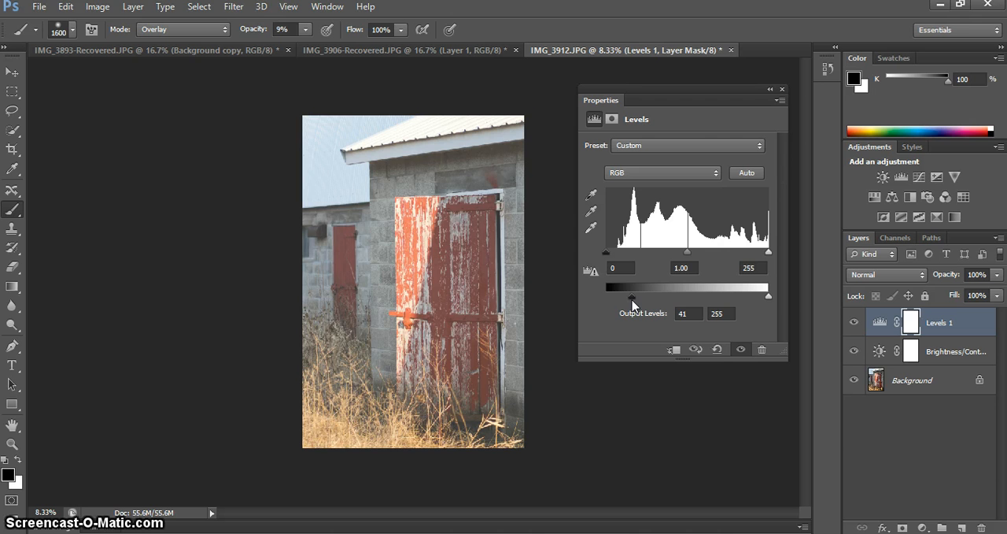
left_click_drag(631, 297, 605, 298)
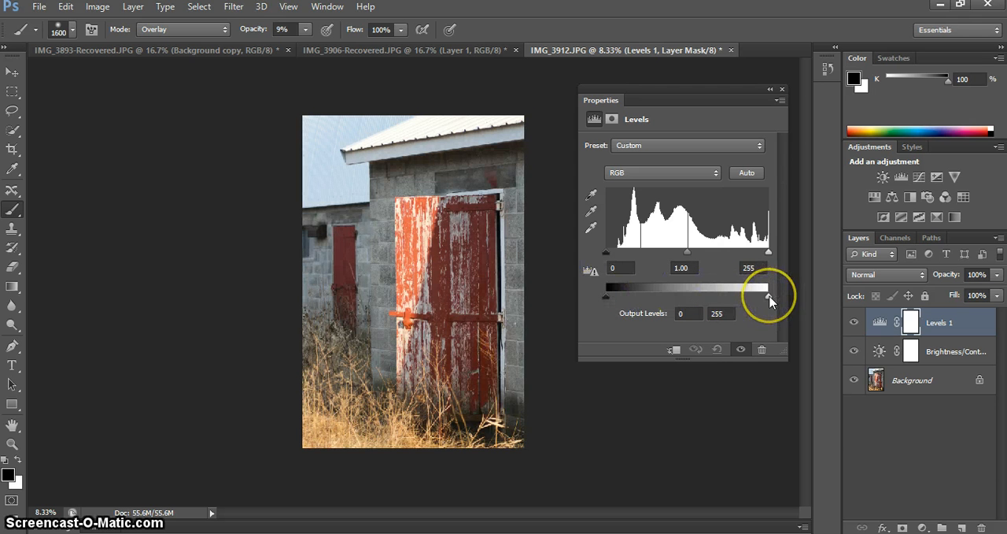
mouse_move(768, 297)
left_mouse_down()
mouse_move(695, 297)
mouse_move(770, 297)
left_mouse_up()
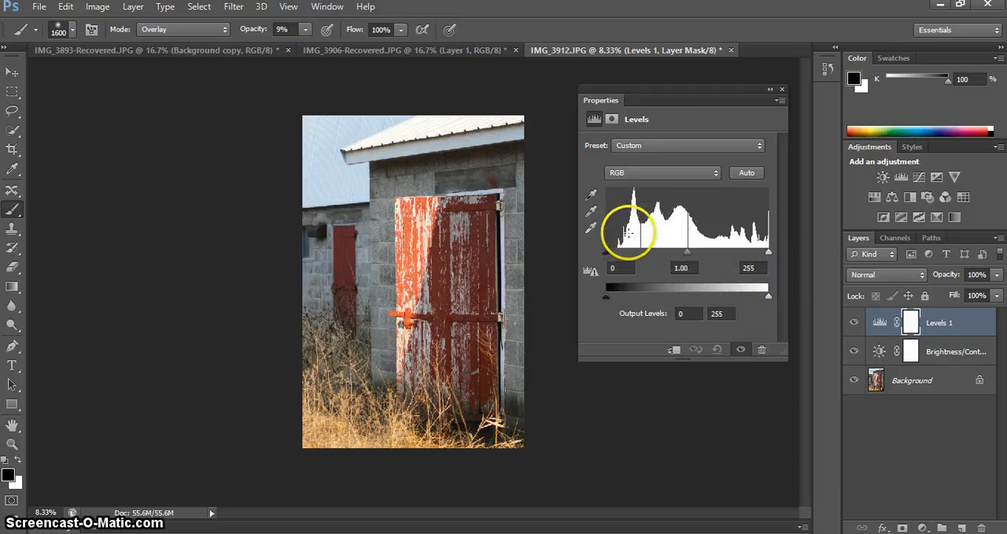
Try a Levels input black point of 9 and a midtone of 1.08, with the white point at 255.
left_click_drag(606, 258, 609, 250)
mouse_move(691, 252)
left_mouse_down()
mouse_move(668, 252)
mouse_move(687, 254)
left_mouse_up()
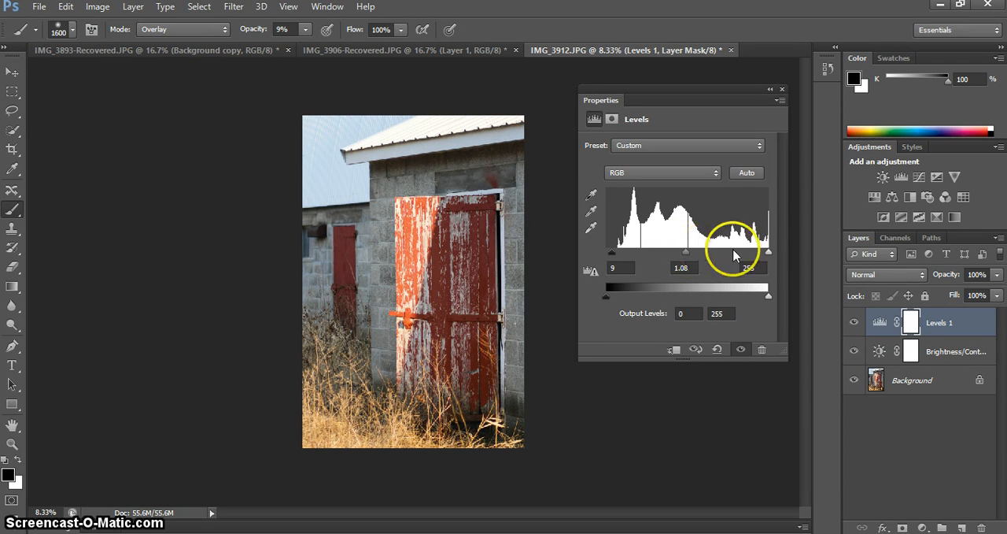
mouse_move(768, 252)
left_mouse_down()
mouse_move(750, 252)
mouse_move(768, 252)
left_mouse_up()
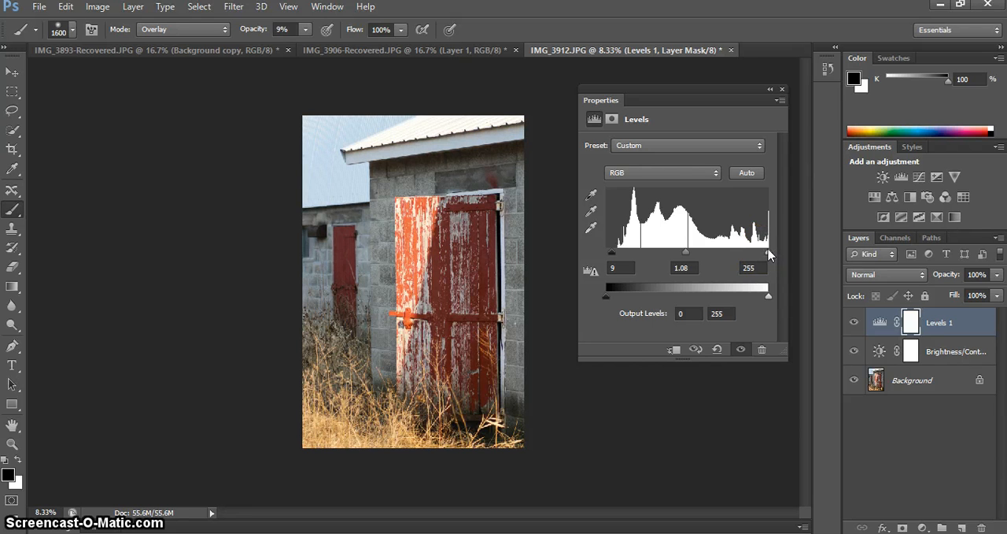
Try out the Levels presets in order, from Increase Contrast 1 through Midtones Darker to Custom.
left_click(662, 146)
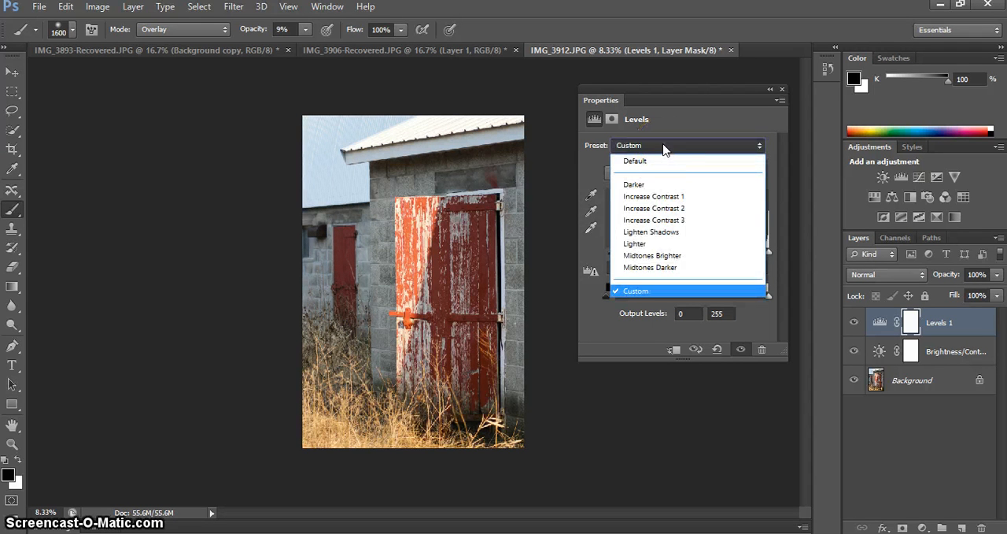
left_click(667, 197)
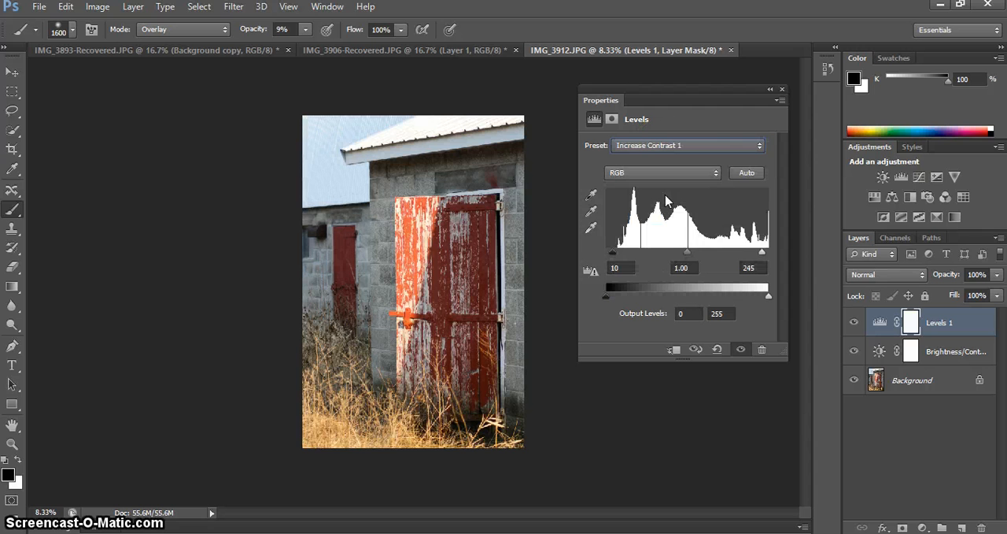
key("Down")
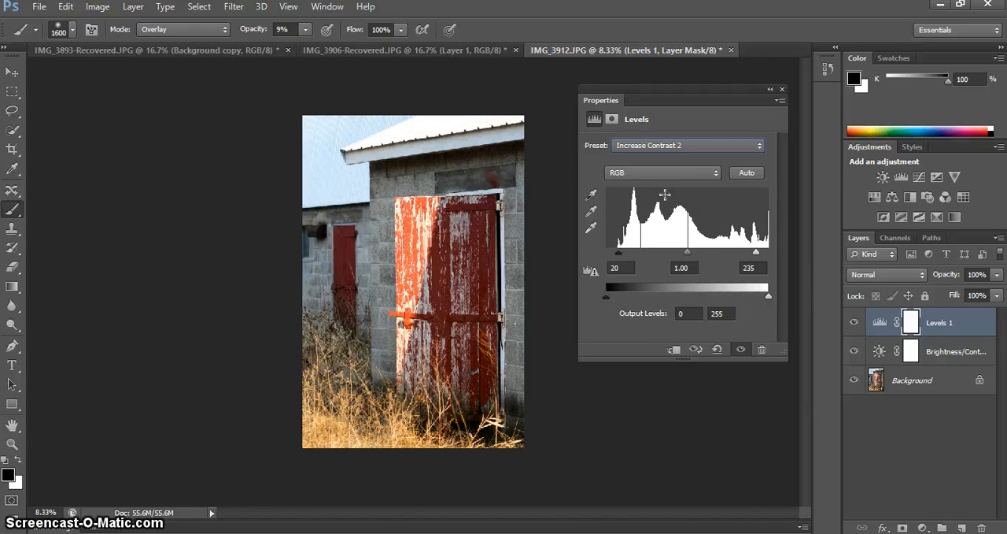
key("Down")
key("Down")
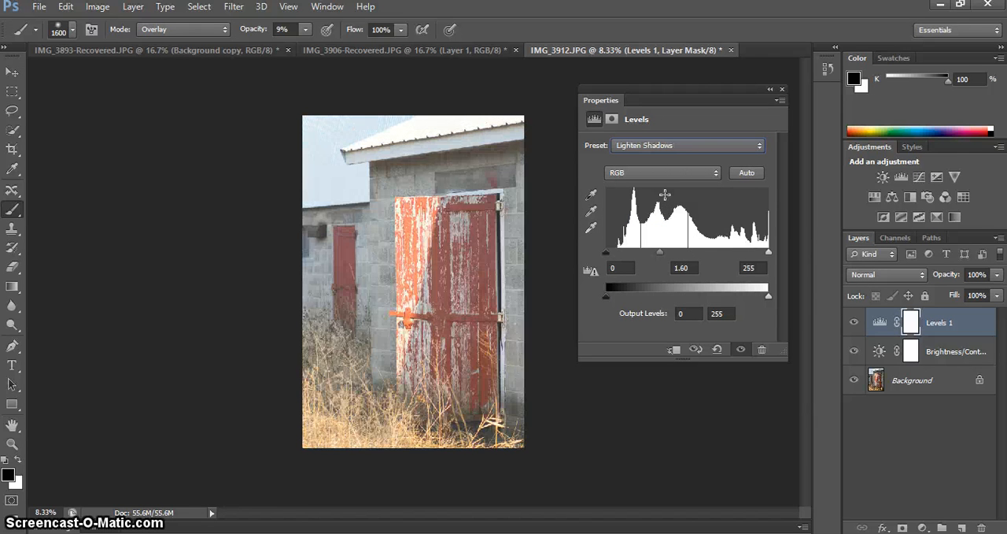
key("Down")
key("Down")
key("Down")
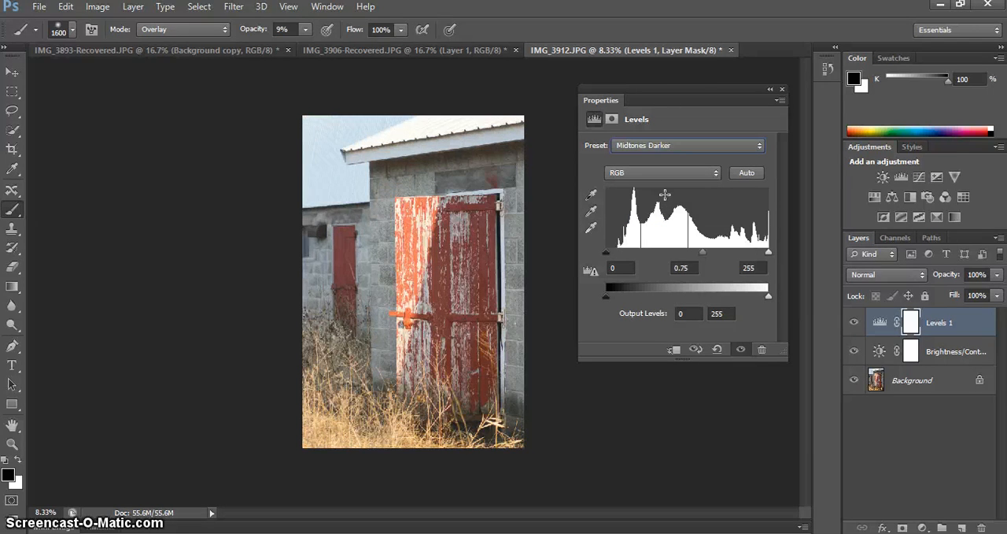
key("Down")
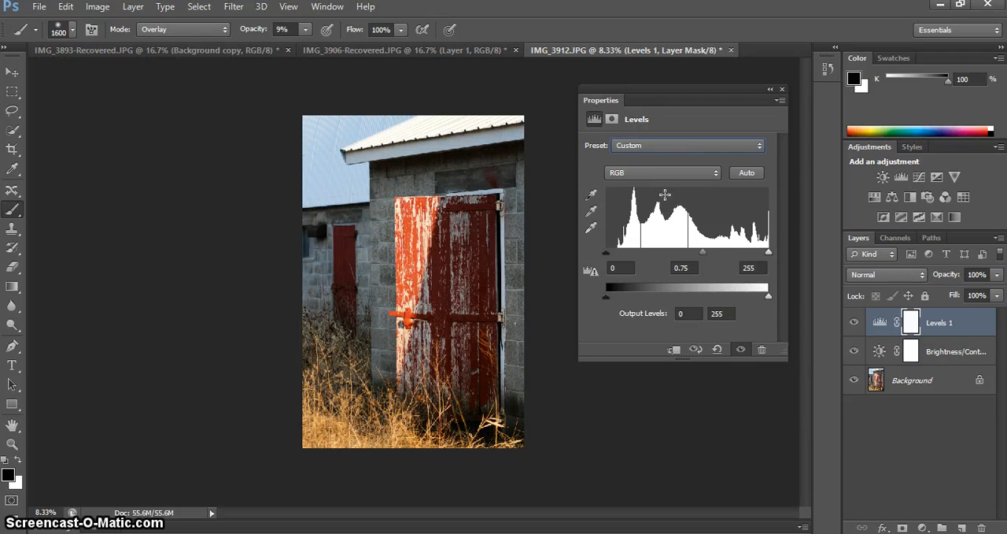
Apply the Midtones Darker preset to the Levels layer and adjust its midtone input to 0.87.
key("Up")
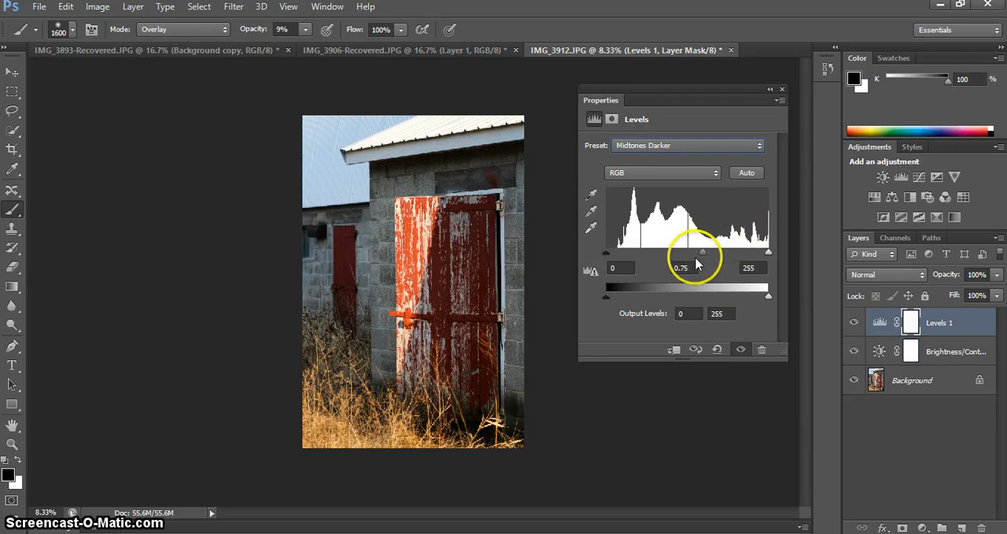
left_click_drag(701, 254, 694, 253)
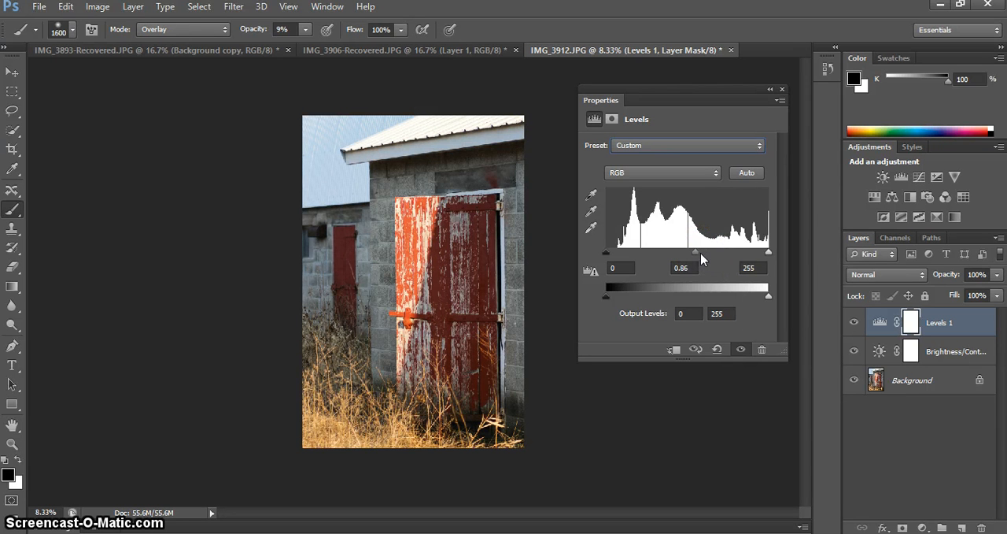
left_click_drag(697, 253, 694, 253)
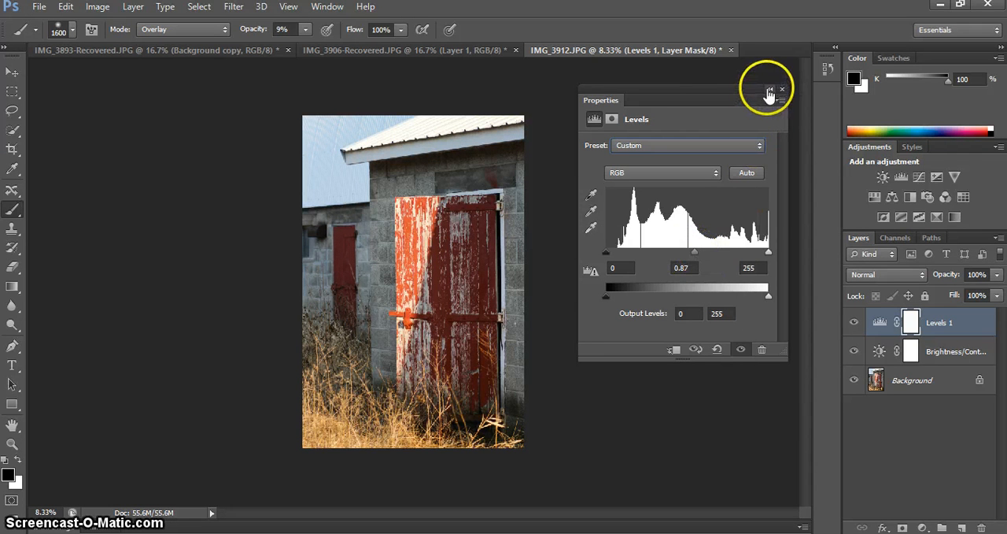
Collapse the Levels properties and toggle the visibility of the Levels and Brightness/Contrast layers to compare the photo before and after.
left_click(769, 89)
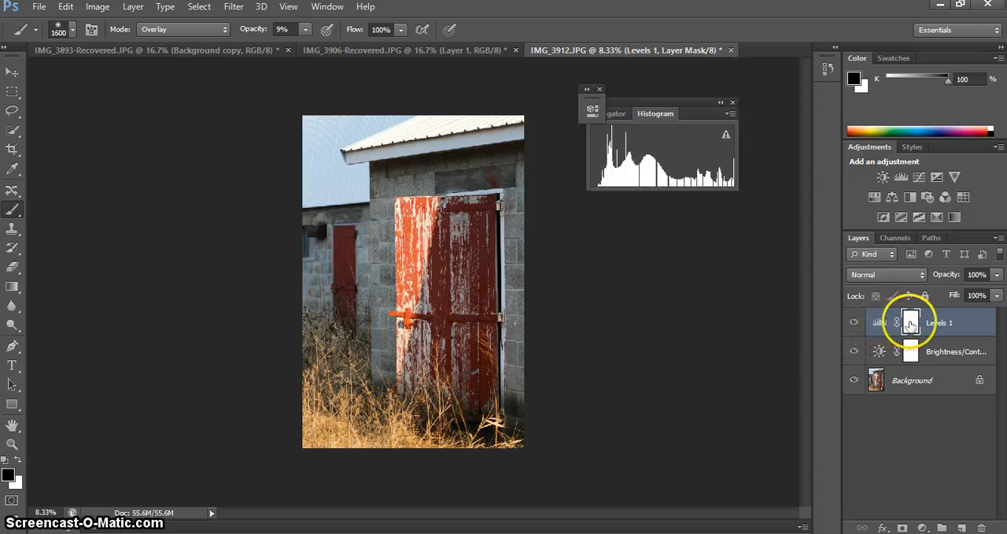
left_click(855, 322)
left_click(856, 323)
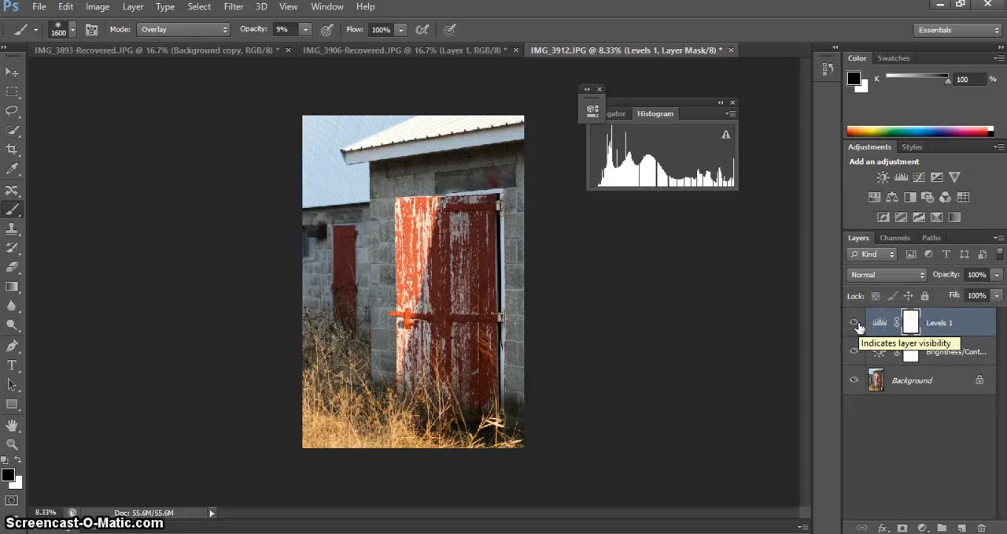
left_click_drag(855, 323, 854, 351)
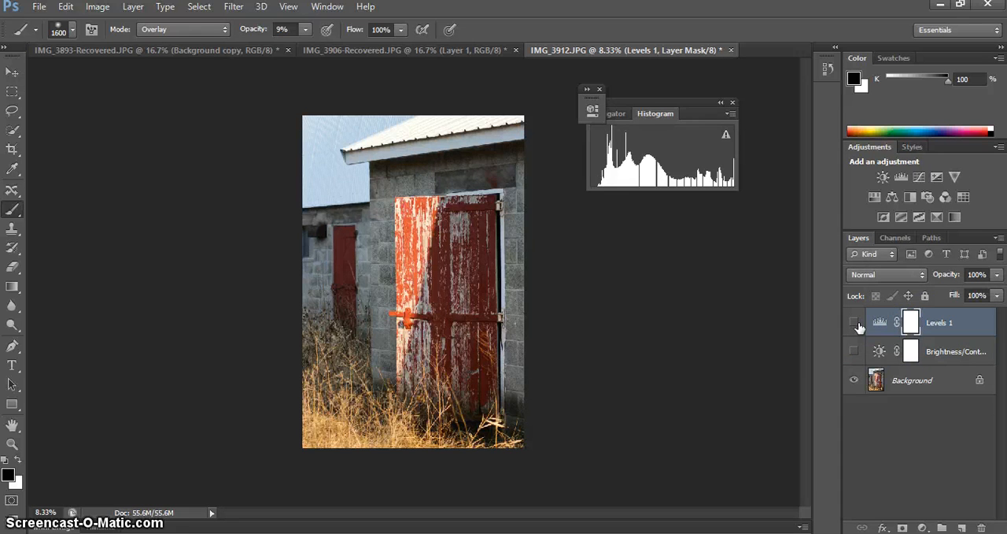
left_click(855, 351)
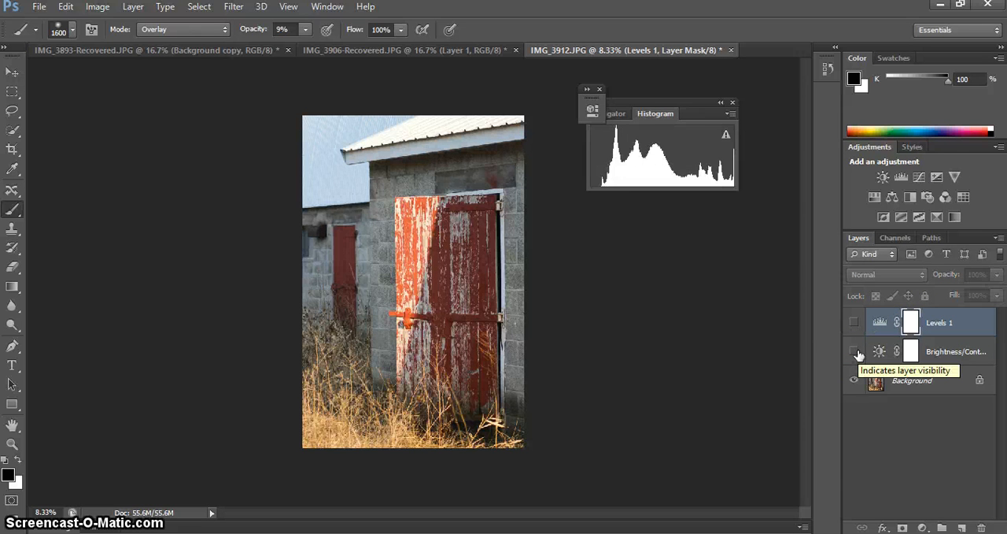
left_click(856, 351)
left_click(855, 322)
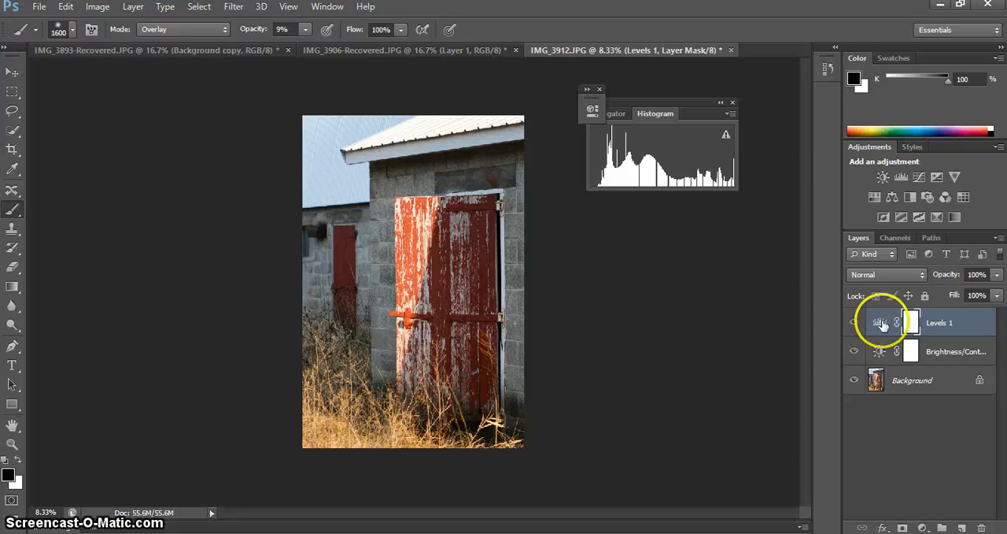
Add a Curves adjustment layer above the Levels layer and move its Properties panel clear of the photo and histogram.
left_click(914, 179)
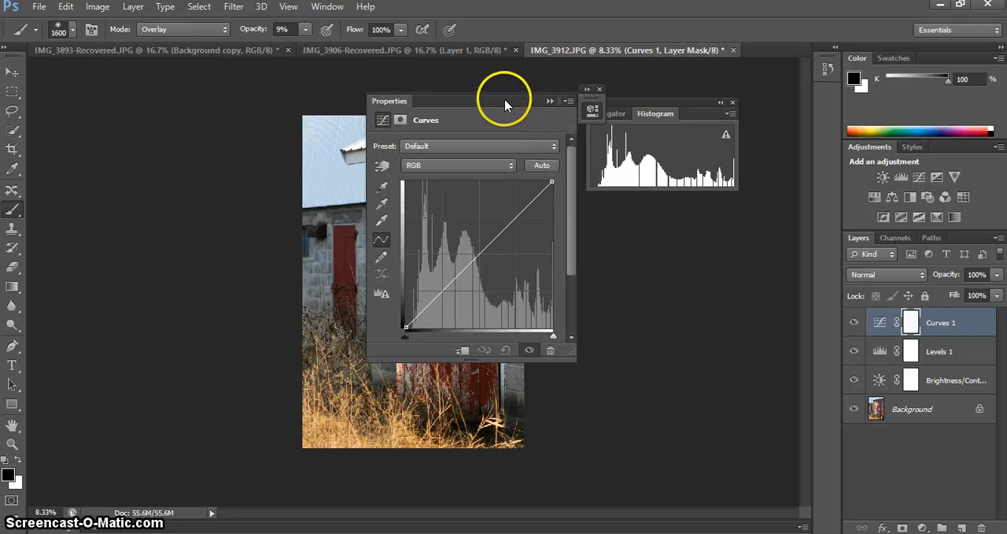
left_click_drag(508, 101, 724, 213)
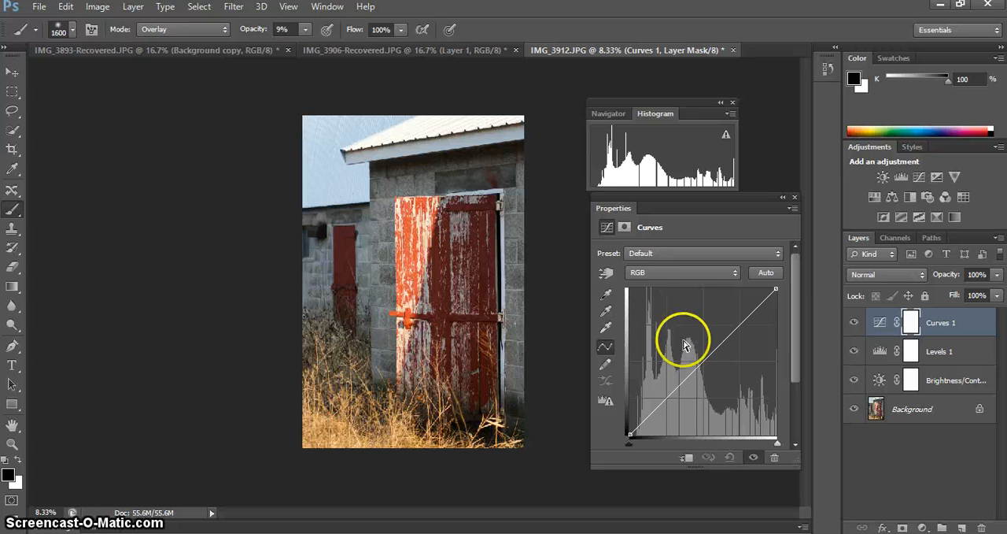
Try a gentle S-curve on the RGB channel by lowering a shadow point and raising a highlight point.
left_click(674, 391)
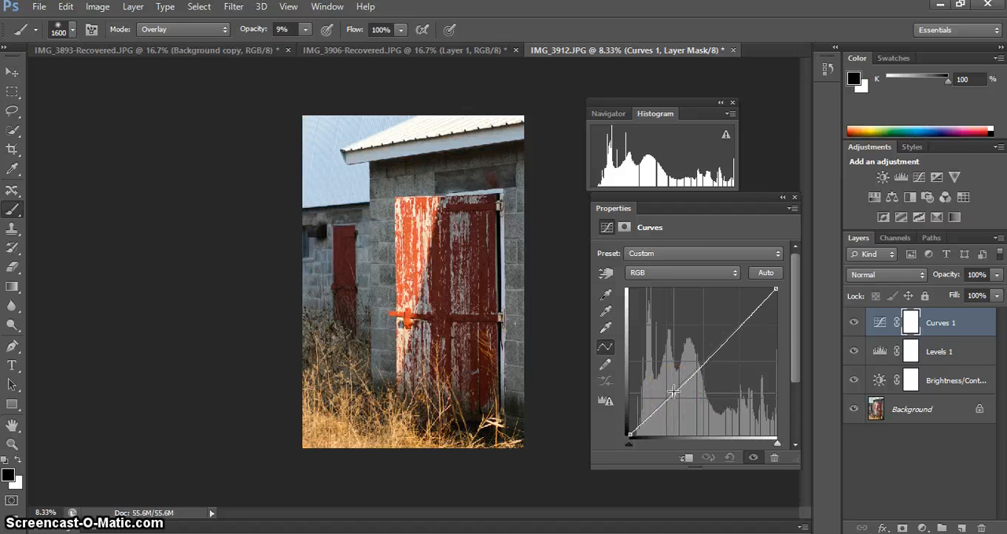
left_click_drag(674, 391, 669, 402)
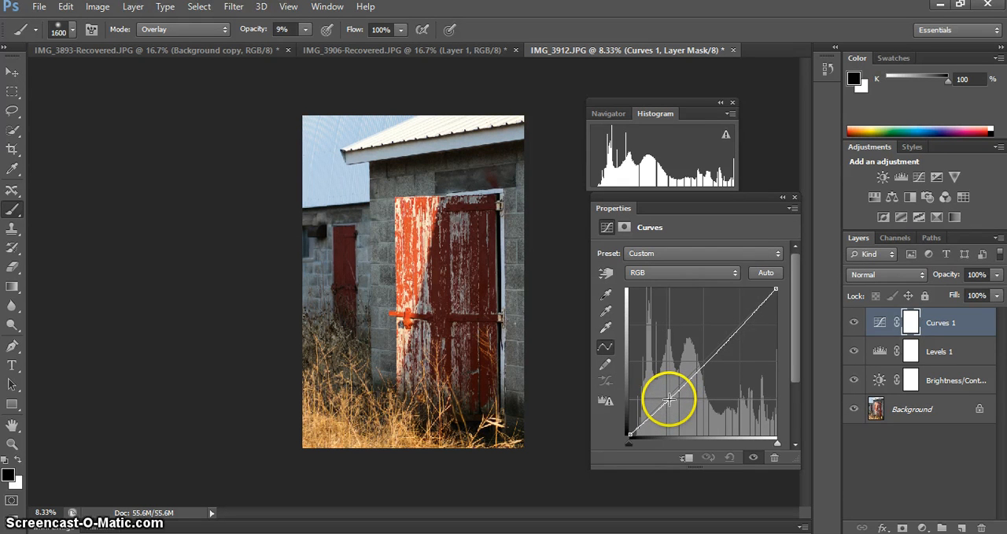
left_click(668, 401)
left_click_drag(669, 400, 674, 397)
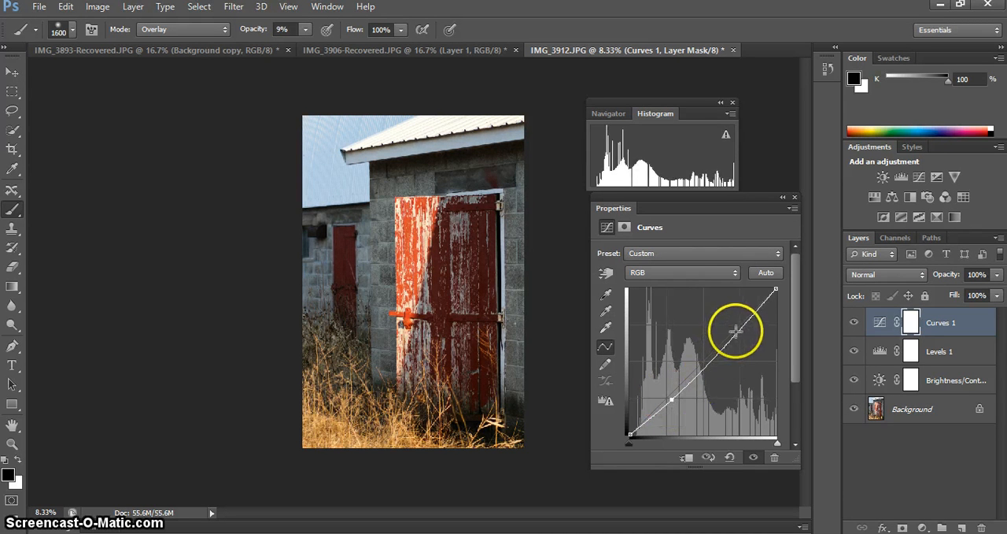
left_click_drag(740, 331, 738, 330)
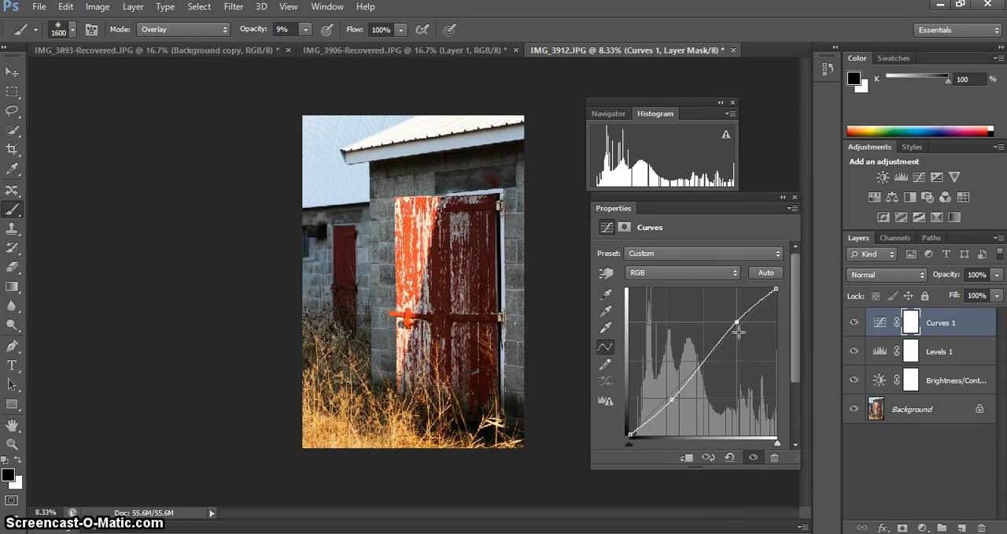
left_click(737, 322)
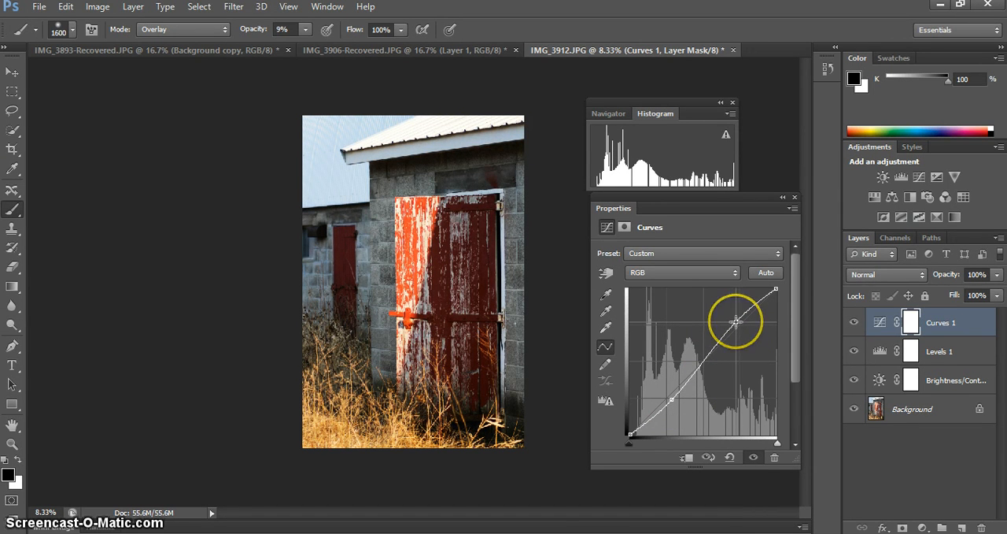
left_click(737, 322)
left_click_drag(736, 321, 738, 318)
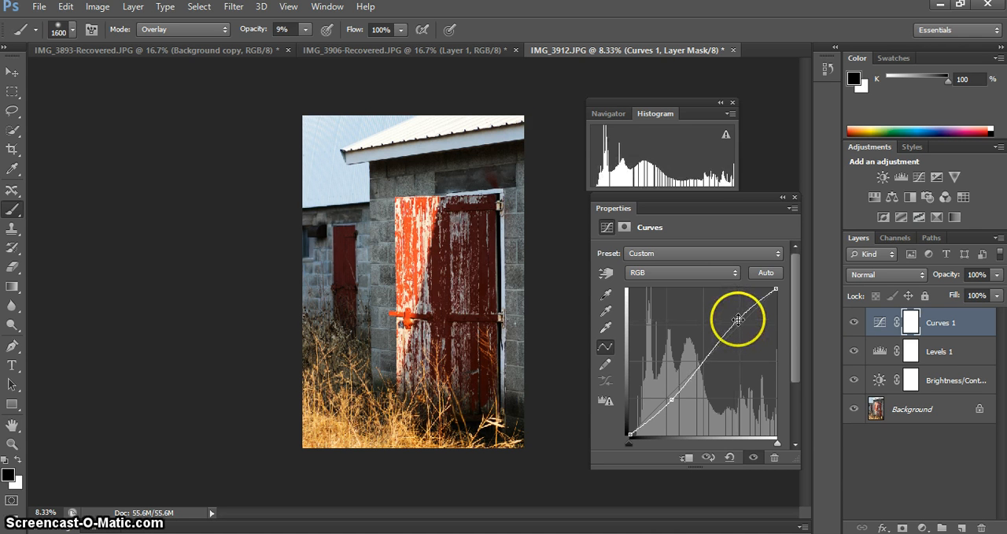
Hide the Levels and Brightness/Contrast layers and fine-tune the shadow point of the RGB curve.
left_click(853, 351)
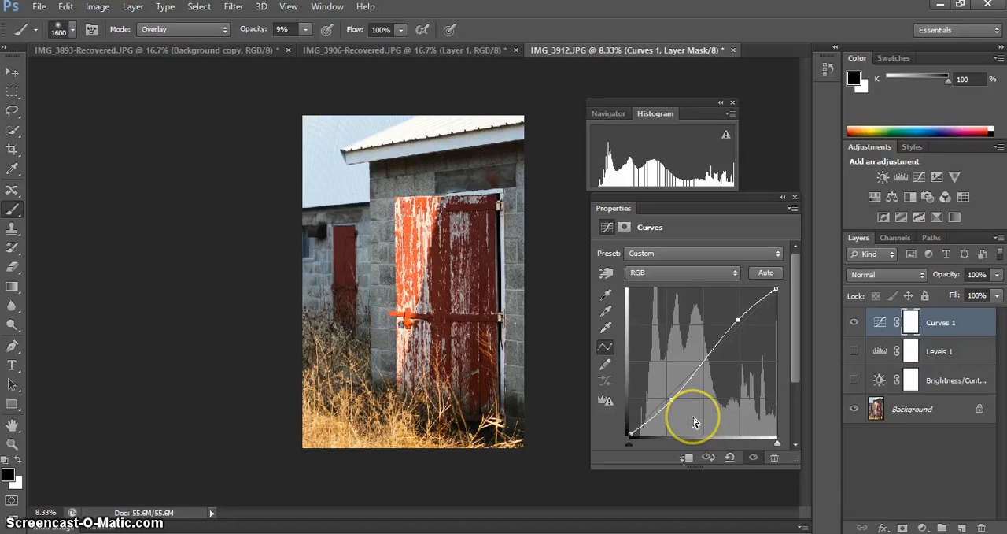
left_click(670, 400)
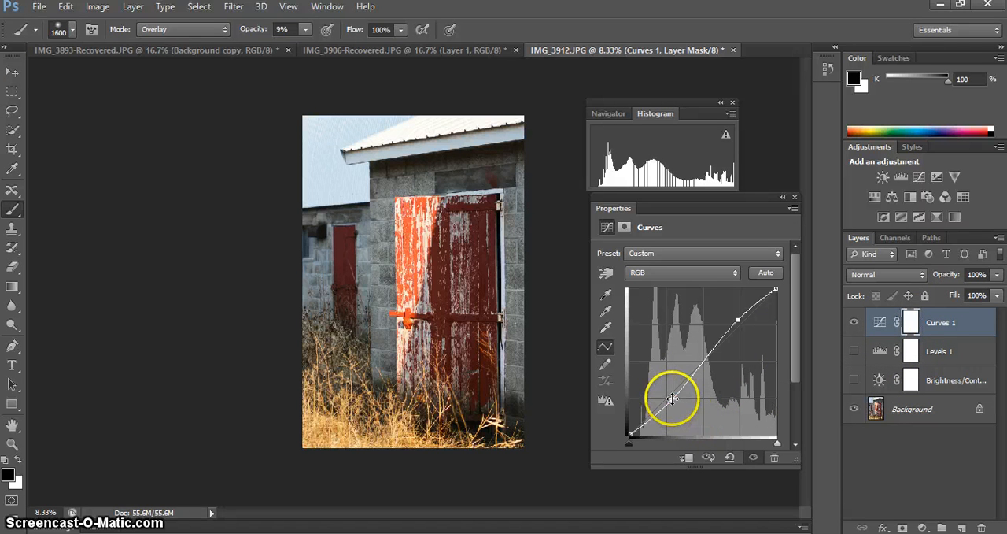
left_click(743, 314)
left_click(670, 399)
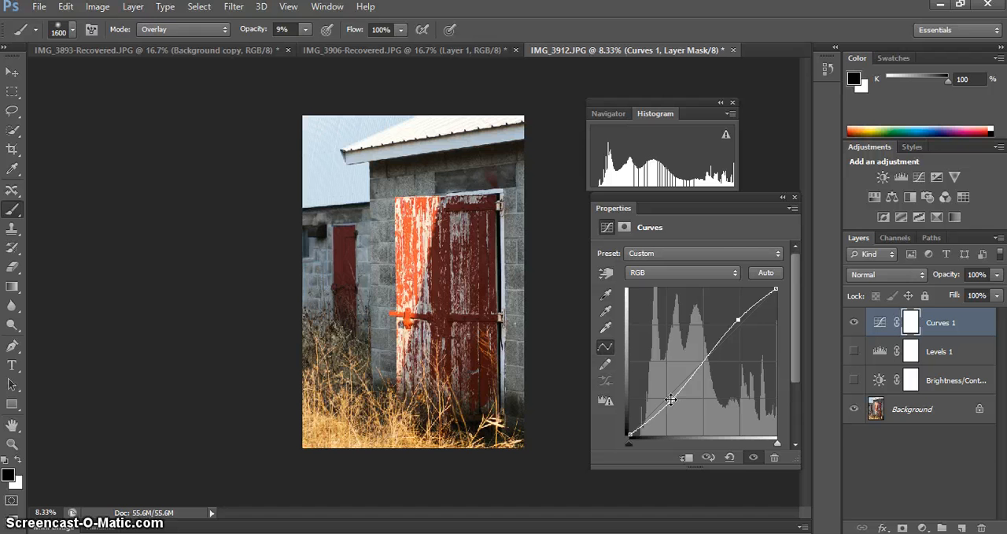
mouse_move(671, 399)
left_mouse_down()
mouse_move(665, 392)
mouse_move(668, 401)
left_mouse_up()
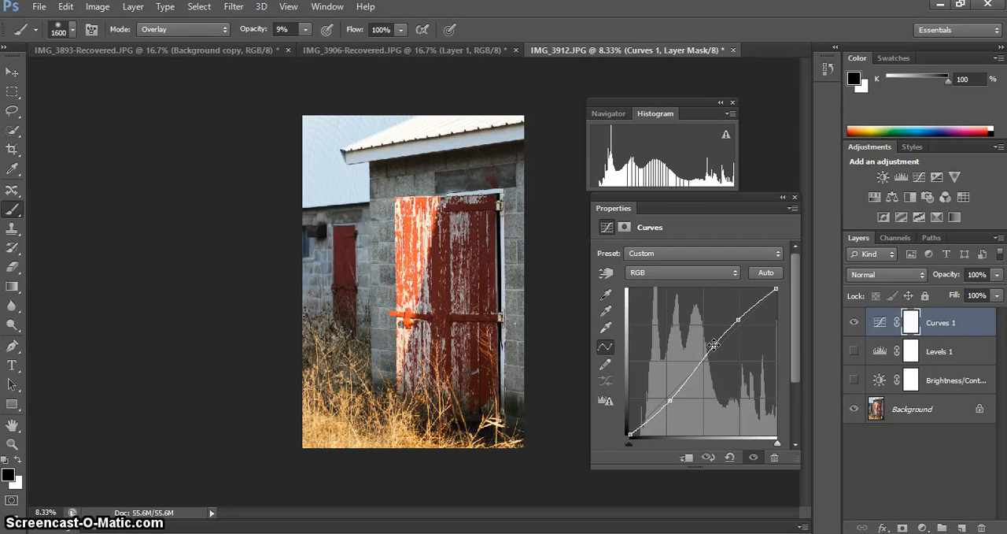
Reset the Curves adjustment to the Default preset and activate its on-image adjustment tool.
left_click(611, 338)
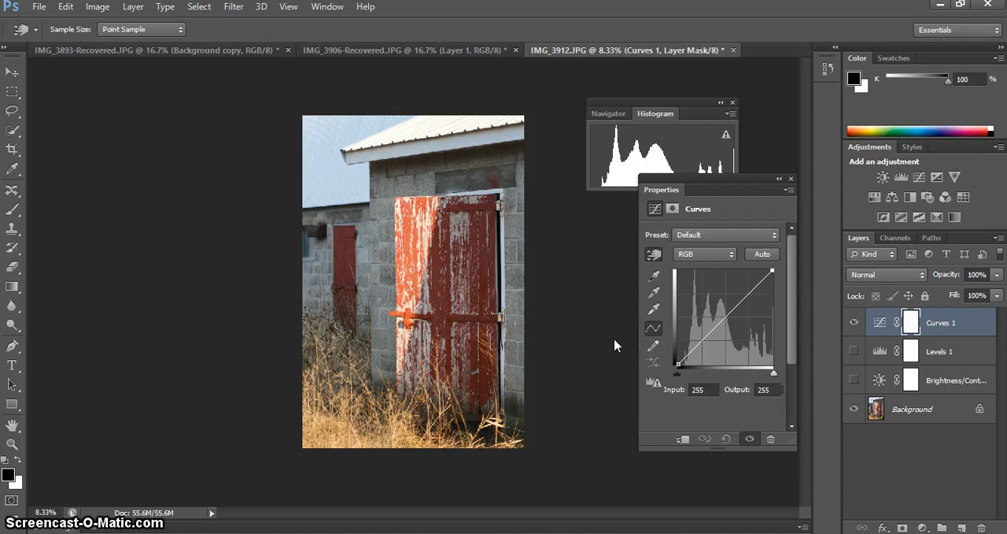
left_click(866, 176)
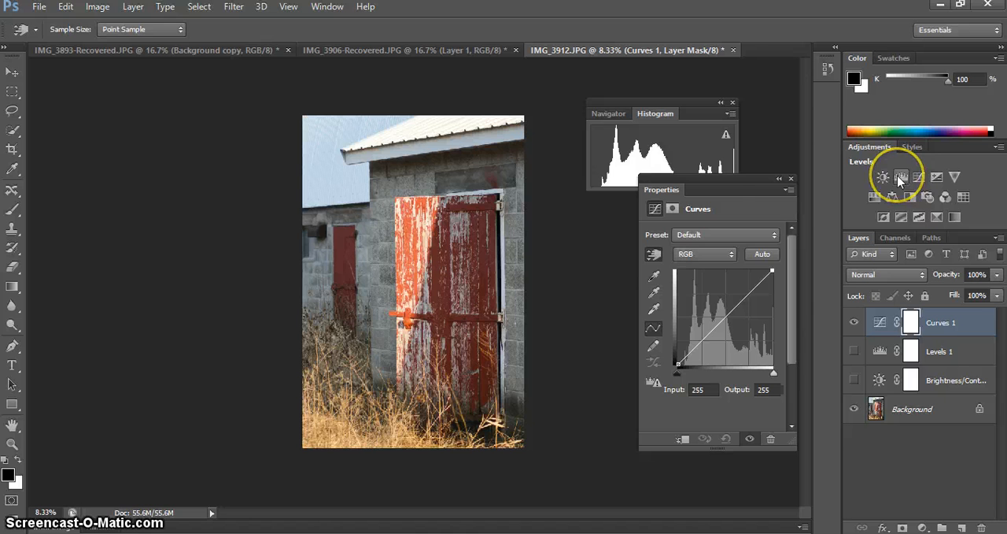
left_click(652, 255)
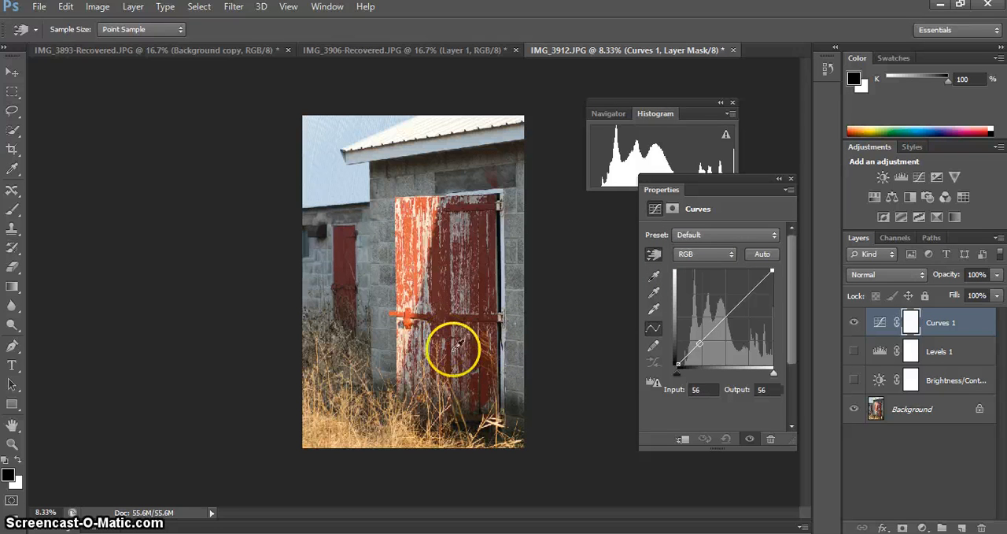
Adjust the curve from the photo itself: darken the gap beside the door, brighten the door's highlights, and raise the midtones to input 147, output 162.
left_click(501, 290)
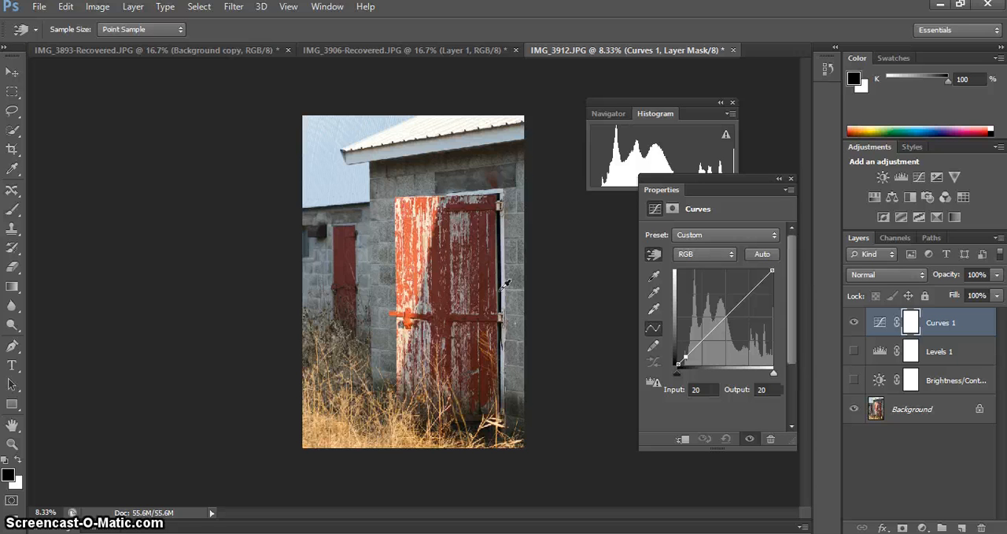
left_click_drag(505, 284, 500, 287)
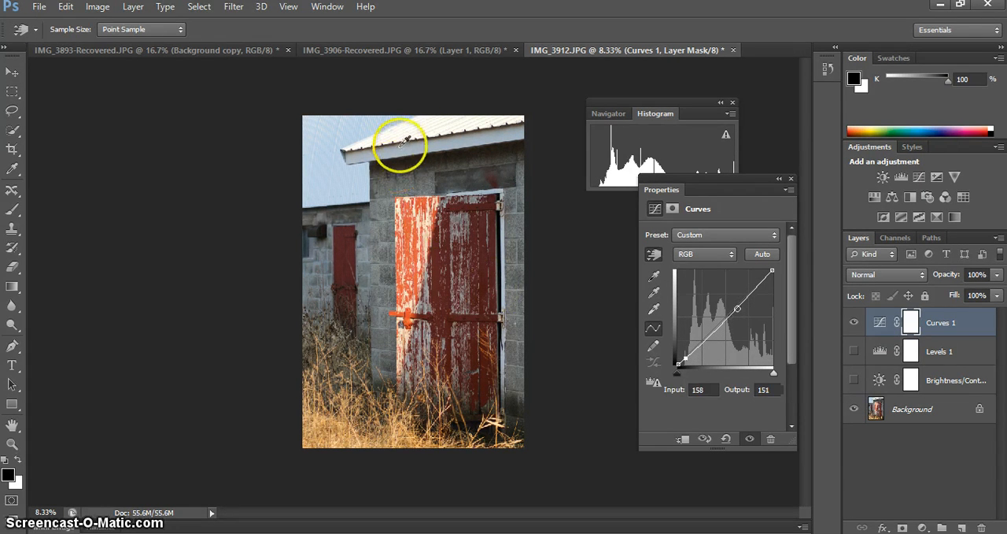
left_click(431, 230)
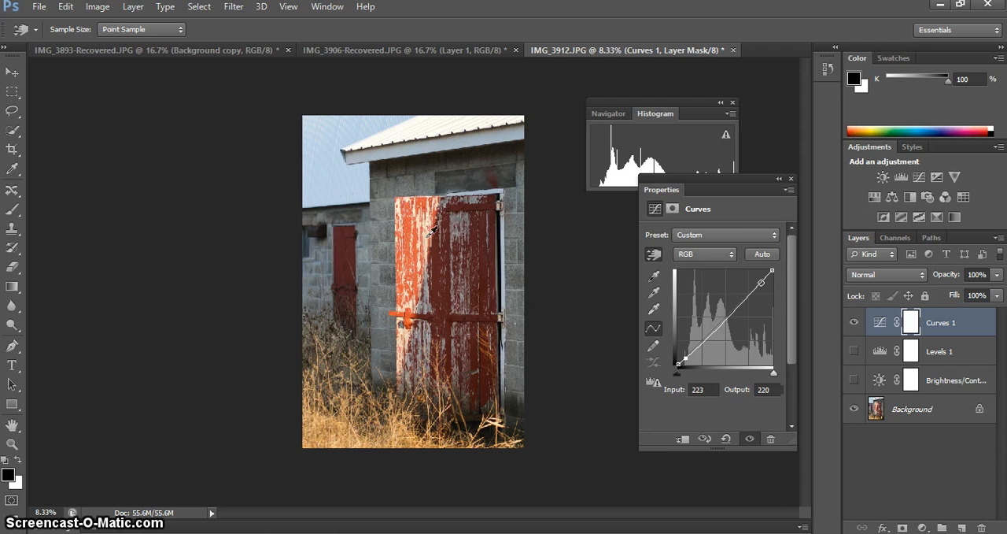
left_click_drag(432, 229, 434, 225)
left_click_drag(437, 268, 403, 418)
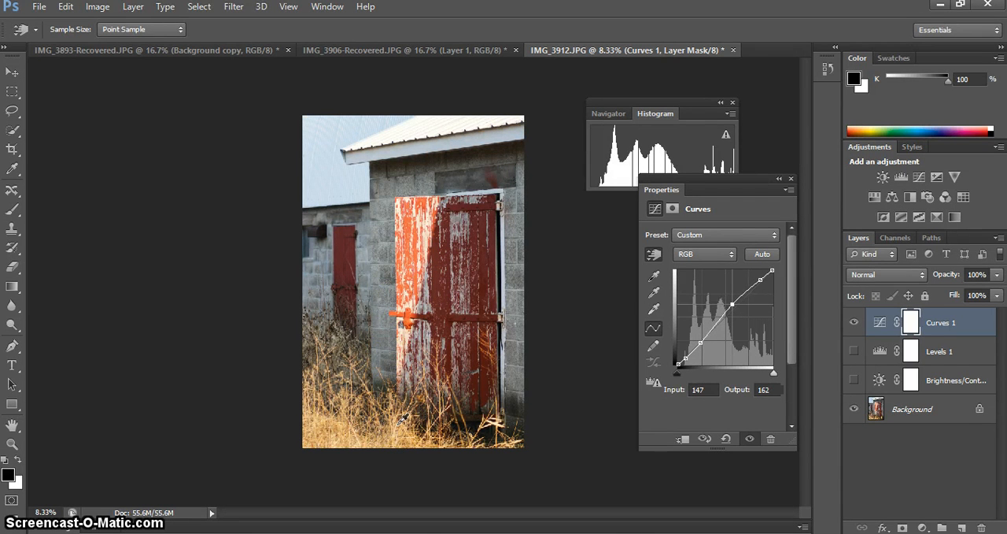
Lower the RGB curve's midtone point at input 147 to output 145.
key("Down")
key("Down")
key("Down")
key("Down")
key("Down")
key("Down")
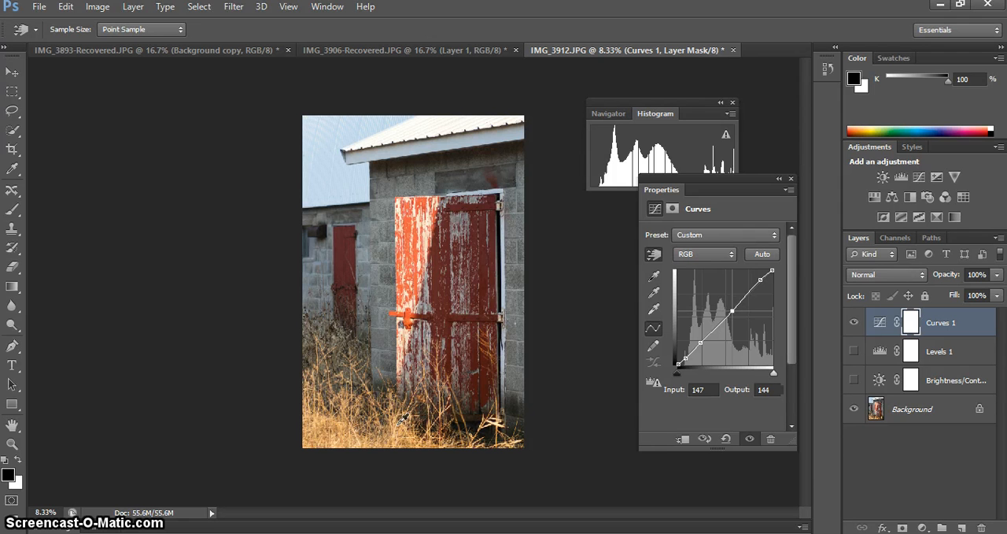
left_click_drag(403, 418, 405, 426)
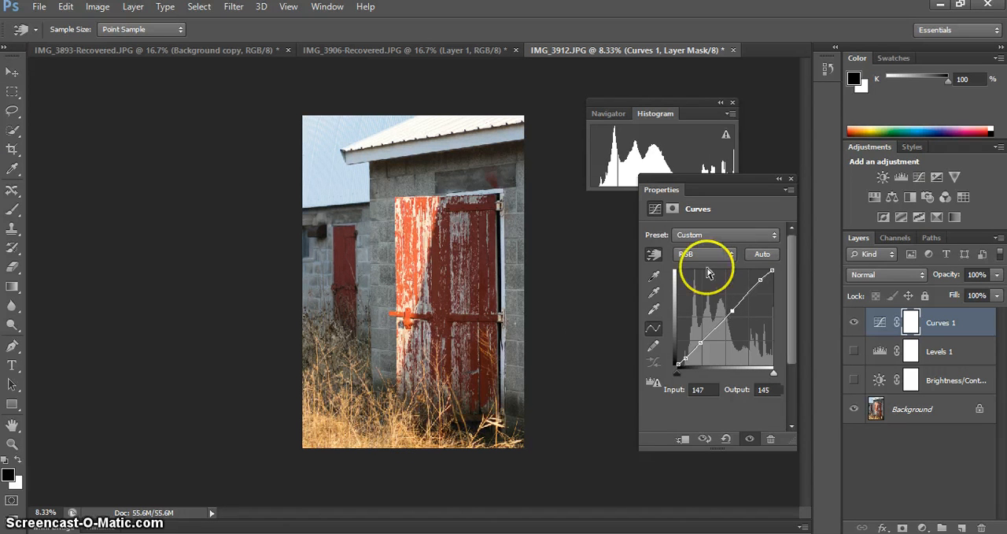
Reset the Curves adjustment to the Default preset.
left_click(761, 237)
left_click(760, 250)
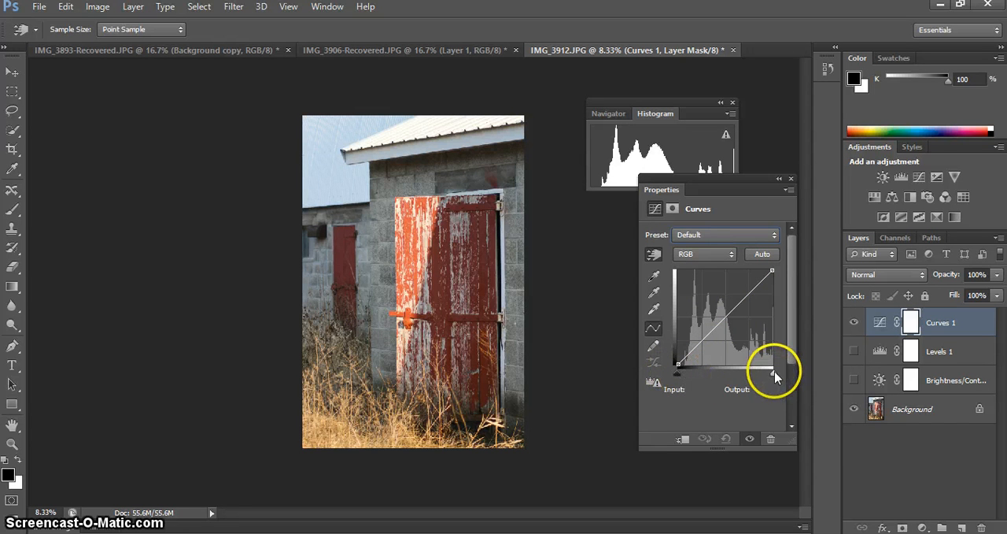
Try moving the curve's white point inward and its black point to input 14, restoring each to its original position.
left_click_drag(773, 373, 742, 375)
key("ctrl+z")
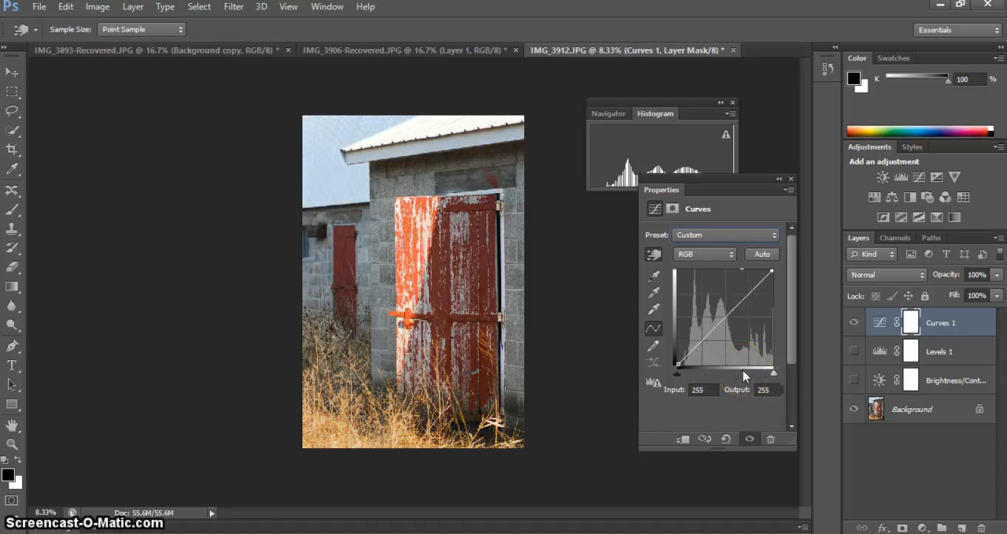
left_click(773, 373)
left_click_drag(677, 373, 682, 377)
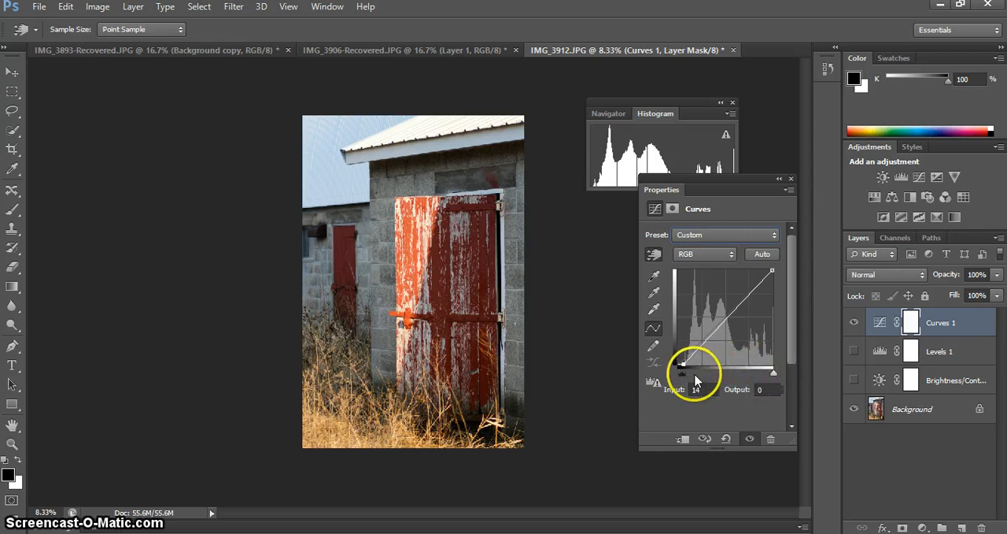
left_click_drag(681, 378, 676, 374)
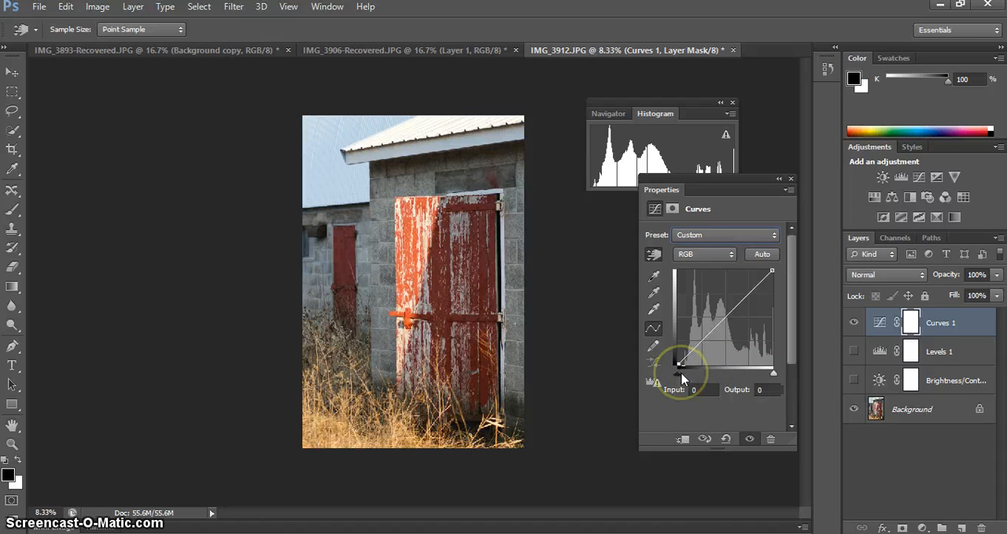
Switch the curve to the Red channel and slightly raise the red tones sampled from the shaded part of the door.
left_click(693, 235)
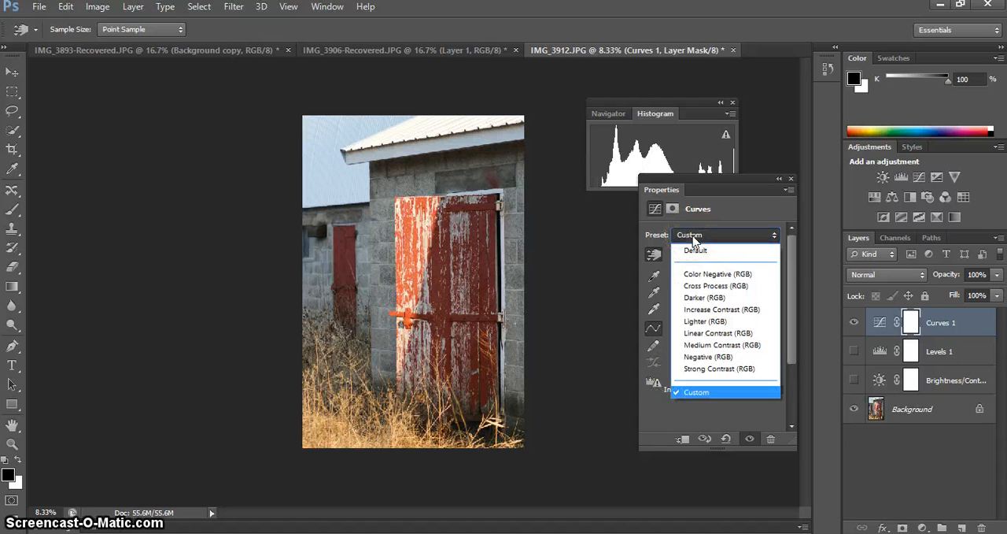
left_click(693, 236)
left_click(694, 252)
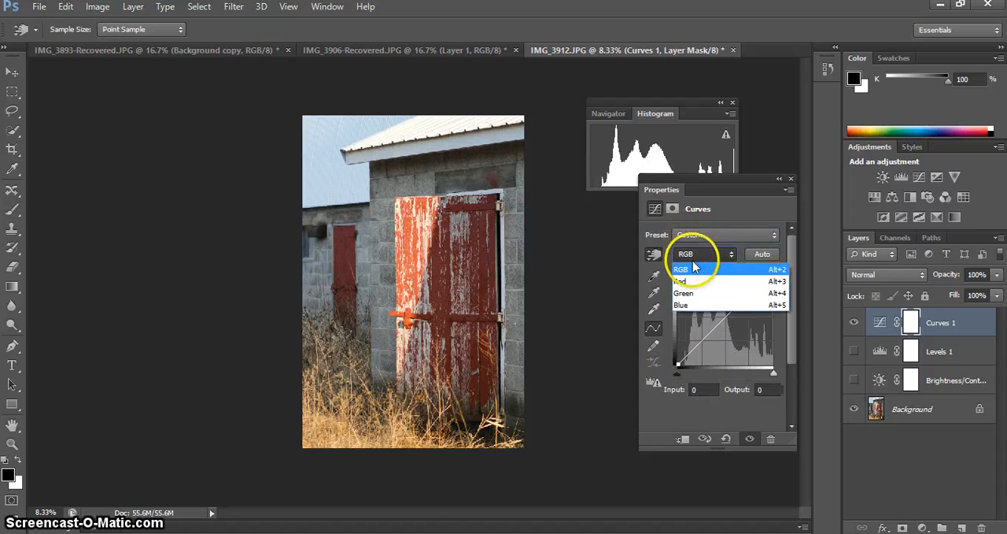
left_click(683, 281)
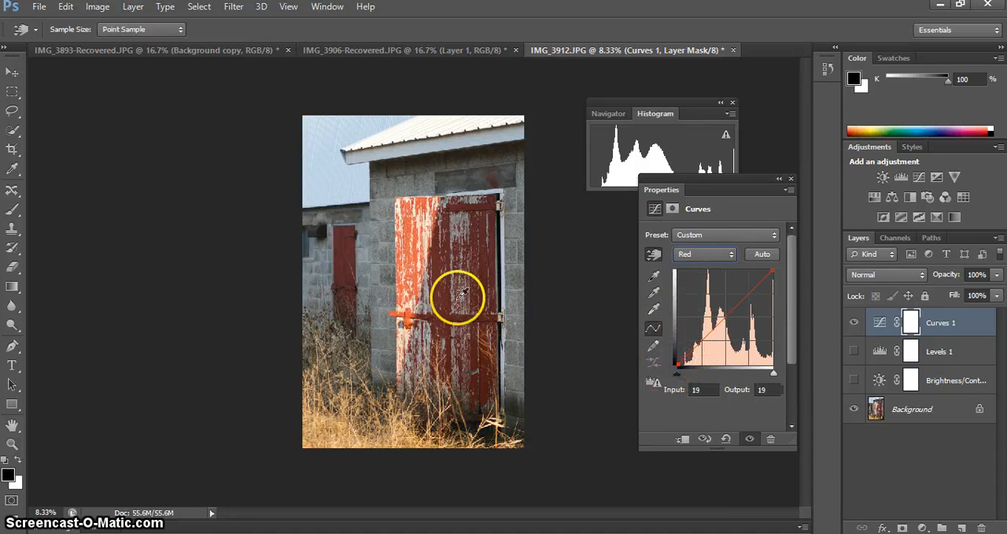
left_click(484, 277)
mouse_move(484, 277)
left_mouse_down()
mouse_move(484, 294)
mouse_move(483, 260)
mouse_move(481, 286)
mouse_move(480, 269)
left_mouse_up()
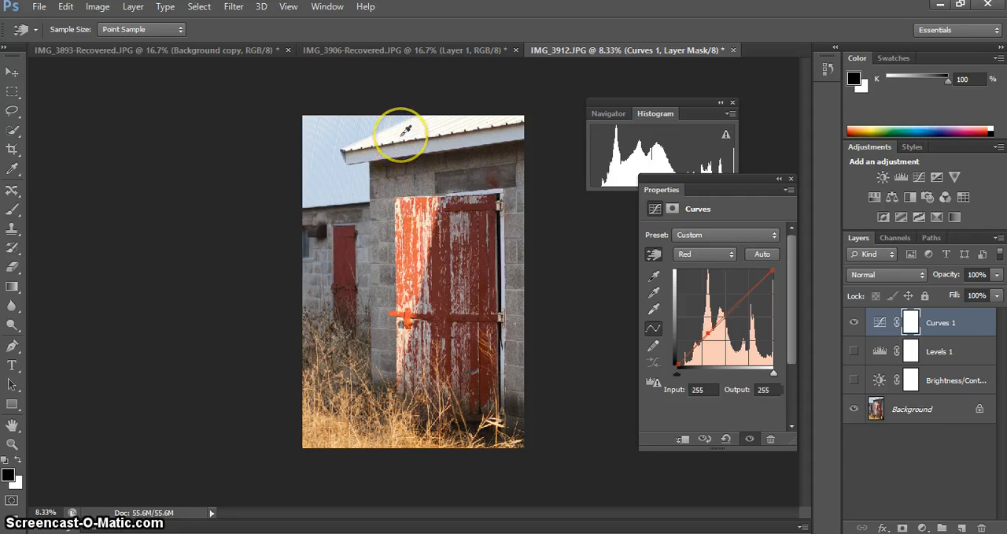
Lower the red highlights sampled from the white roof to output 232 at input 255.
left_click_drag(406, 130, 406, 131)
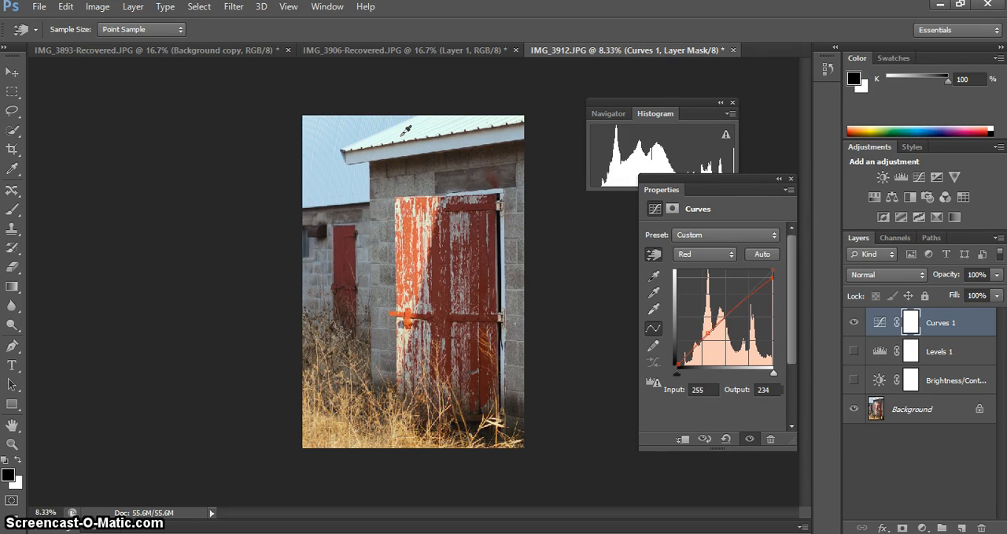
key("Up")
key("Up")
key("Up")
key("Up")
key("Up")
key("Up")
key("Up")
key("Up")
mouse_move(406, 129)
left_mouse_down()
mouse_move(408, 160)
mouse_move(407, 148)
left_mouse_up()
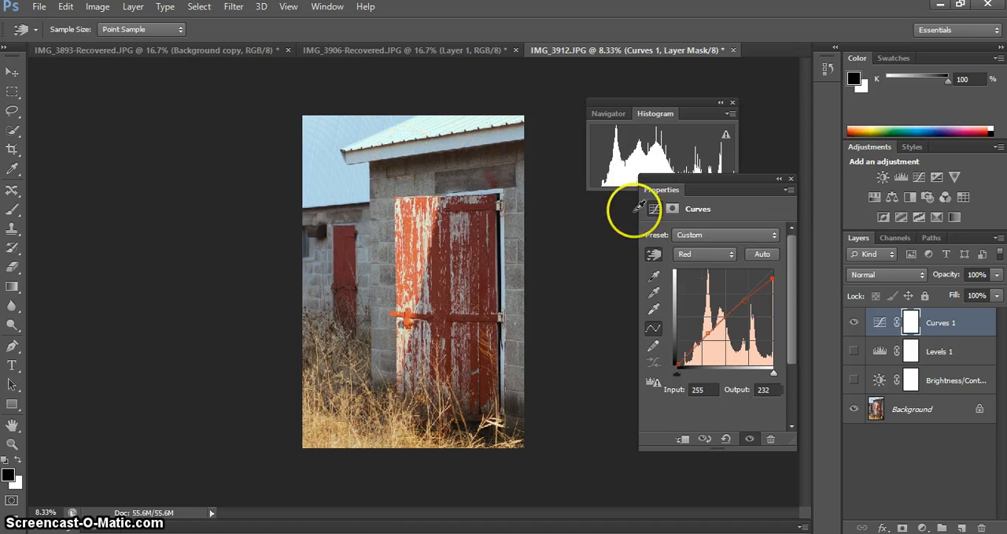
left_click(691, 252)
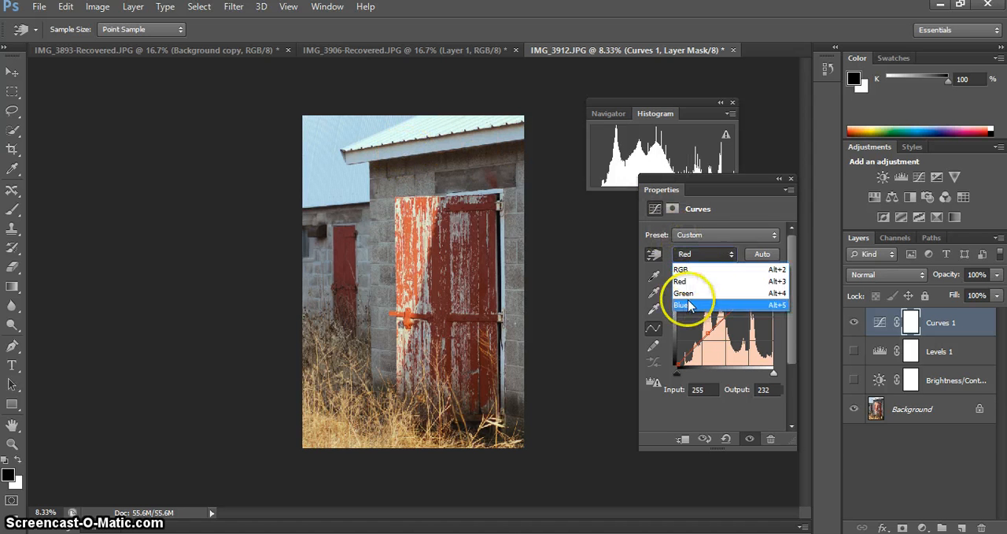
left_click(661, 410)
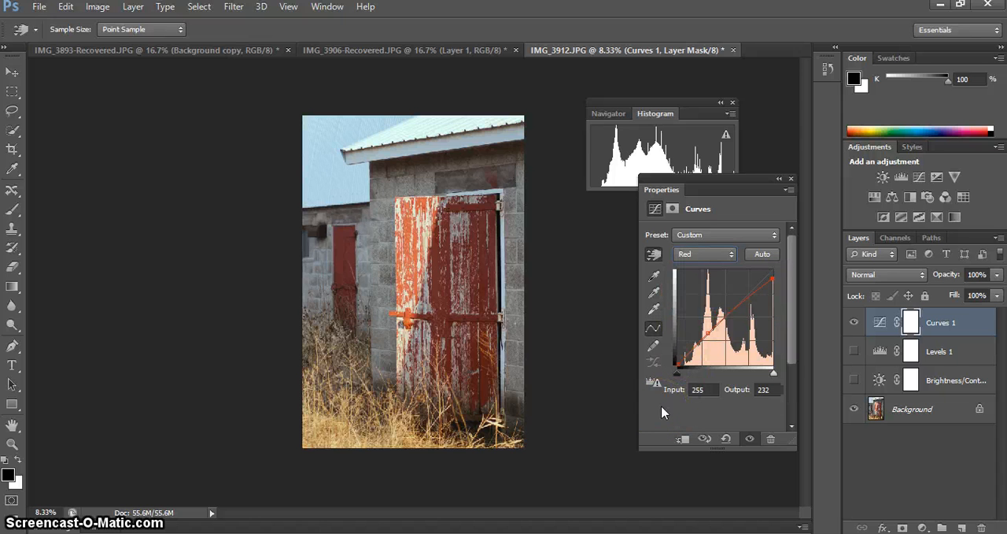
left_click(669, 261)
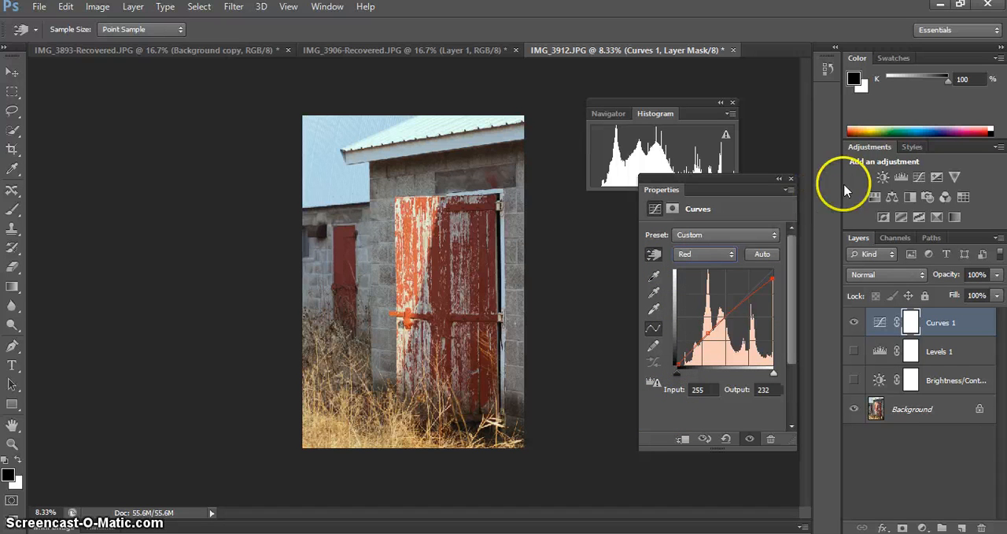